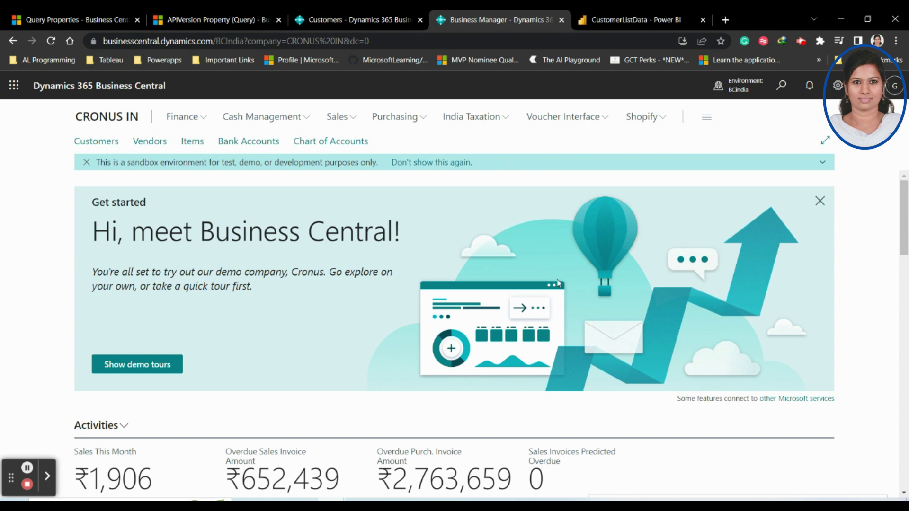
Switch to the CustomerListData report in Power BI Desktop and dismiss the open dialogs, answering No to the feedback question.
{"action": "mouse_move", "coordinate": [556, 497]}
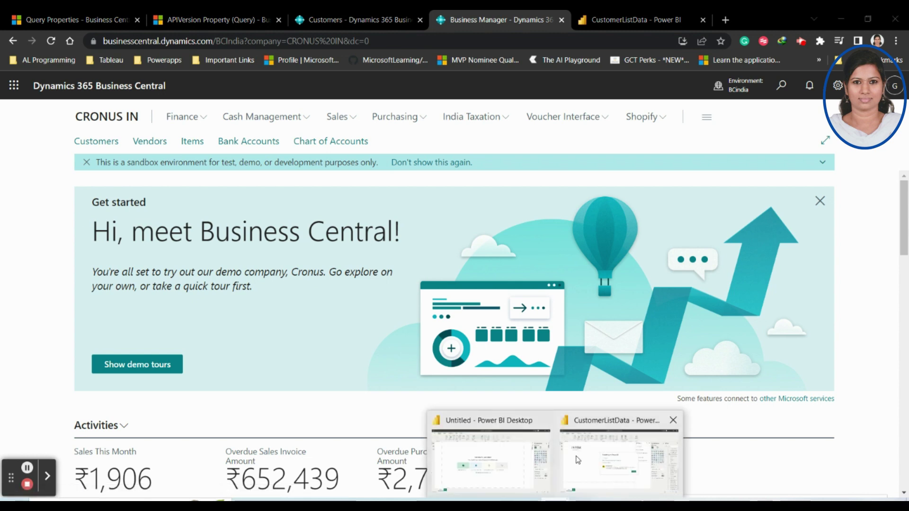
{"action": "left_click", "coordinate": [611, 455]}
{"action": "left_click", "coordinate": [567, 334]}
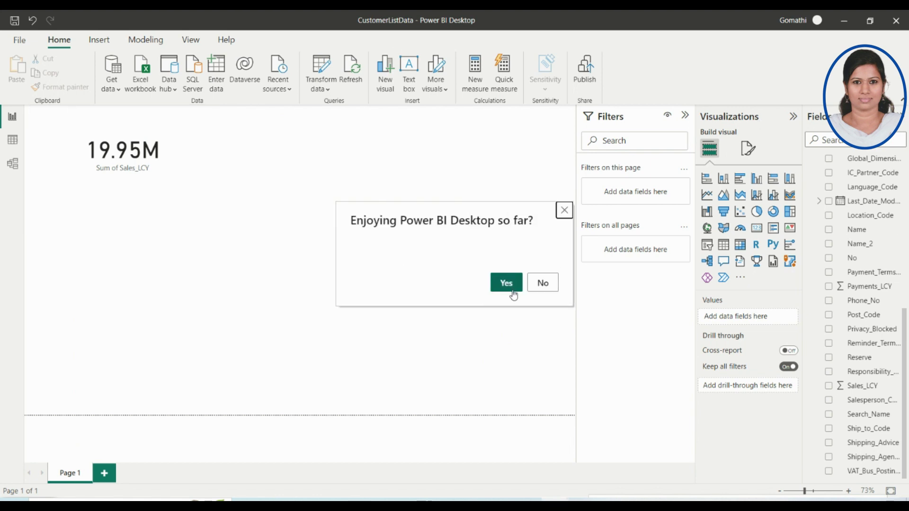
{"action": "left_click", "coordinate": [539, 284]}
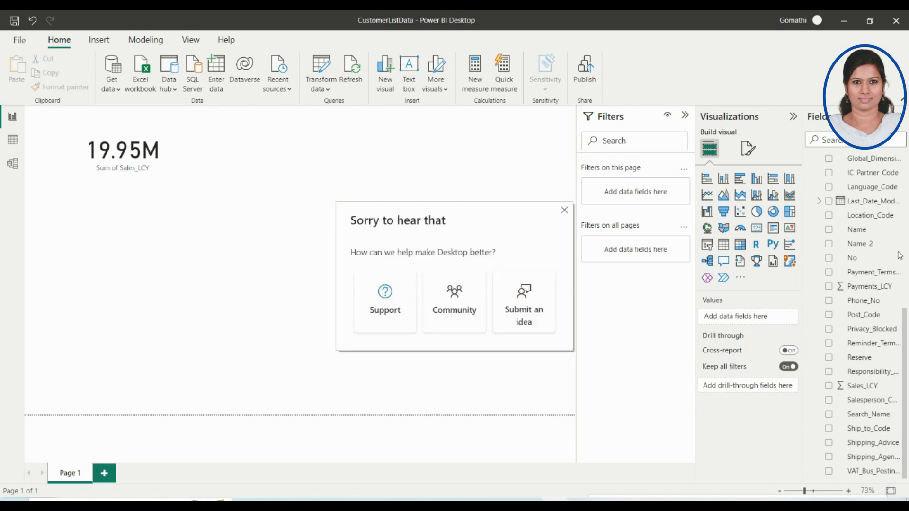
{"action": "left_click", "coordinate": [565, 211]}
{"action": "scroll", "coordinate": [886, 268], "scroll_direction": "up", "scroll_amount": 8}
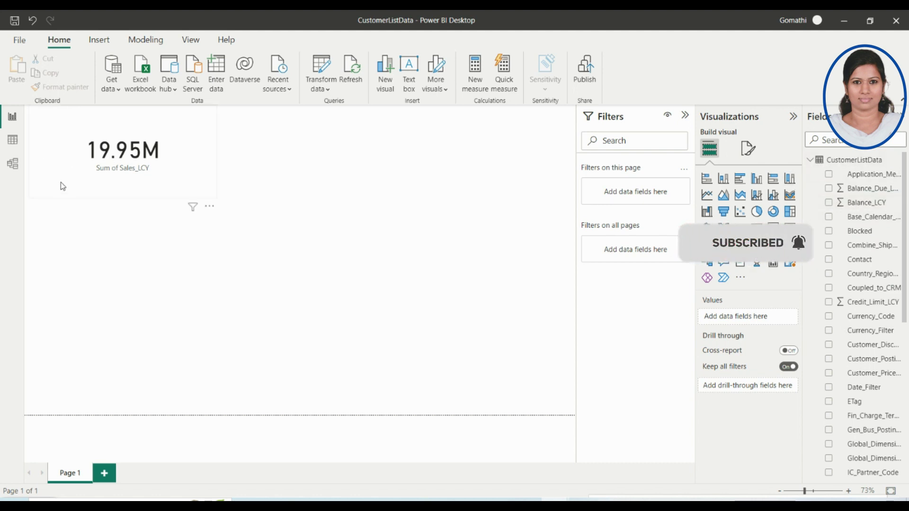
Remove the existing Sum of Sales_LCY card from the report page.
{"action": "left_click", "coordinate": [83, 195]}
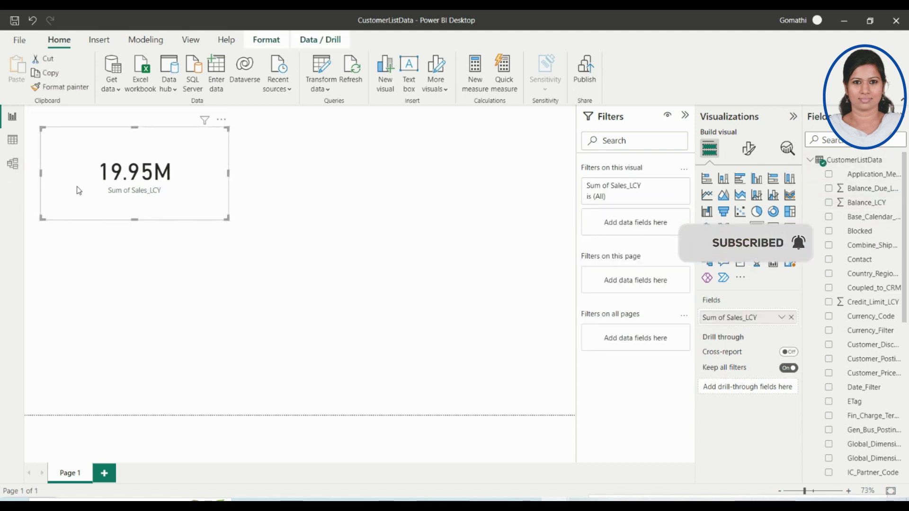
{"action": "left_click_drag", "start_coordinate": [71, 185], "coordinate": [116, 249]}
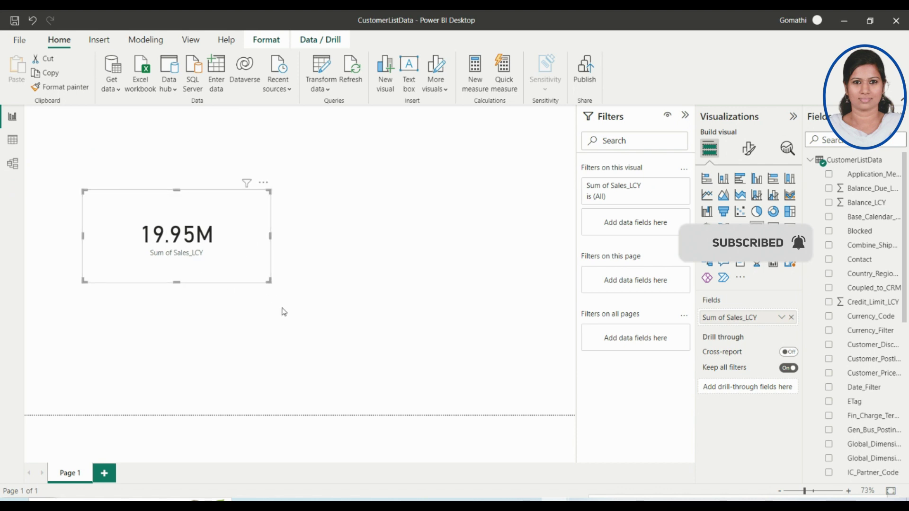
{"action": "left_click", "coordinate": [267, 185]}
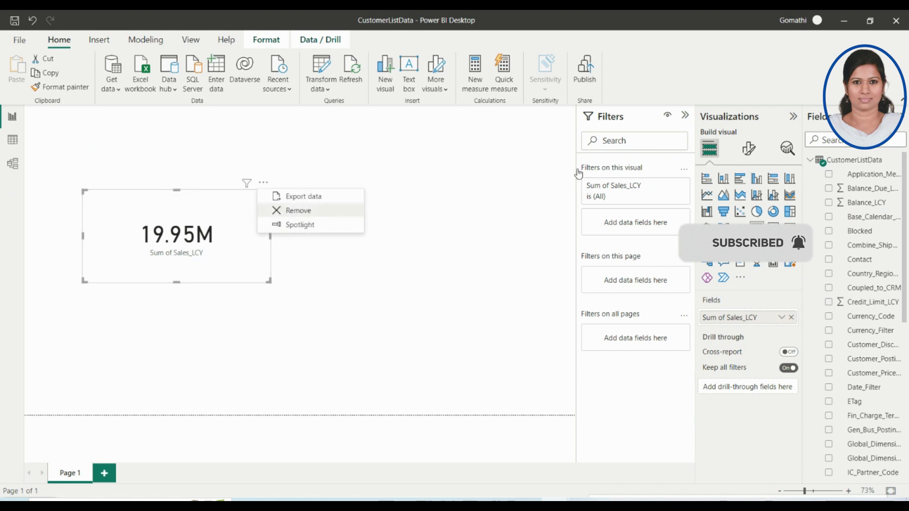
{"action": "left_click", "coordinate": [290, 211]}
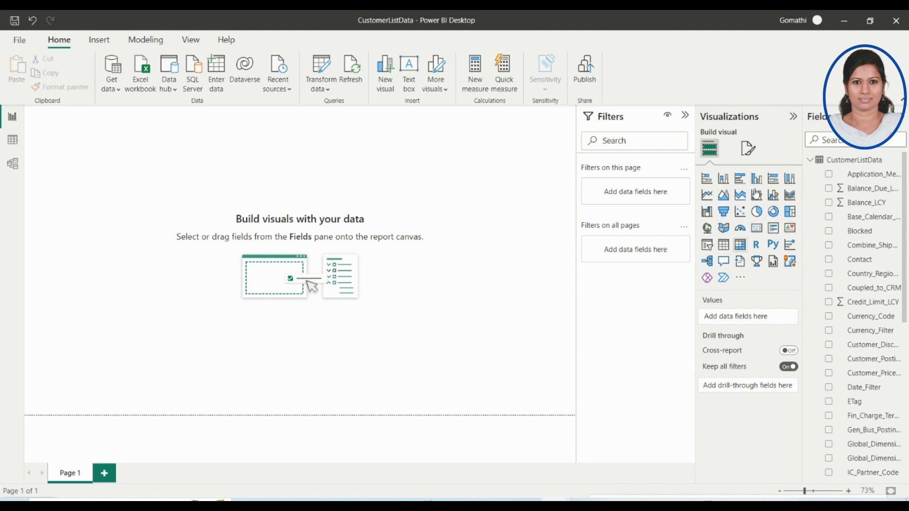
Add a card visual showing Sales_LCY, make it wider and shorter, and place it further down the page's left side.
{"action": "left_click", "coordinate": [757, 229]}
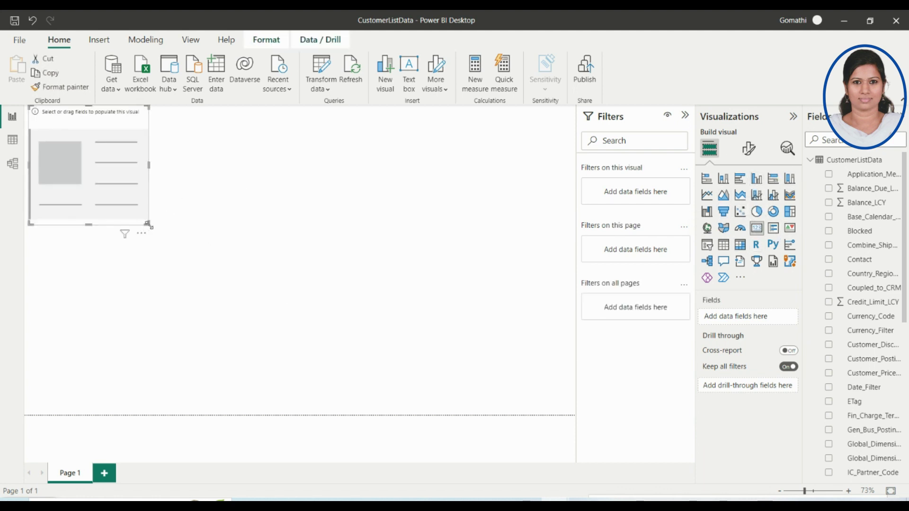
{"action": "left_click_drag", "start_coordinate": [149, 225], "coordinate": [178, 187]}
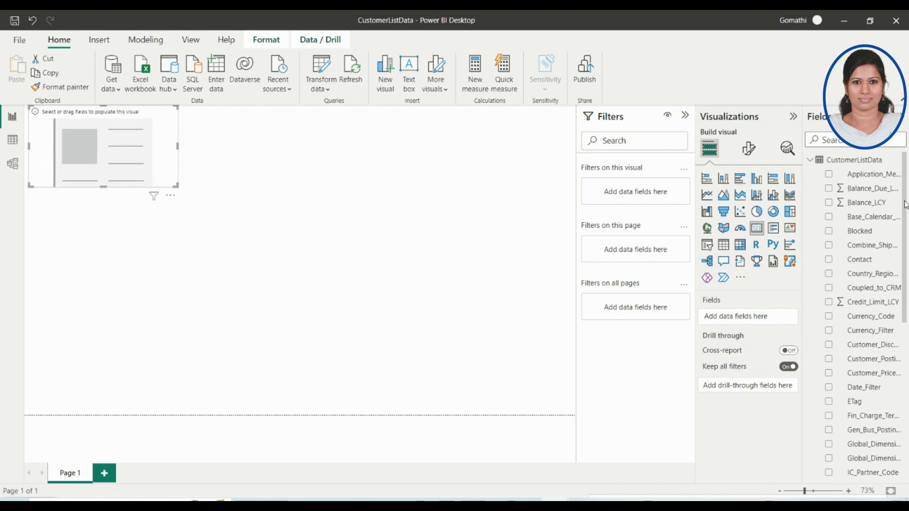
{"action": "scroll", "coordinate": [877, 196], "scroll_direction": "down", "scroll_amount": 7}
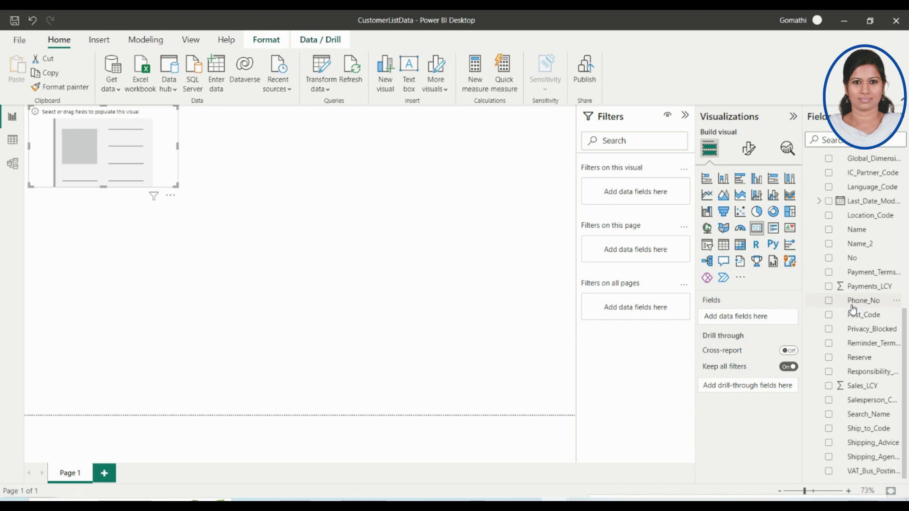
{"action": "left_click", "coordinate": [828, 386]}
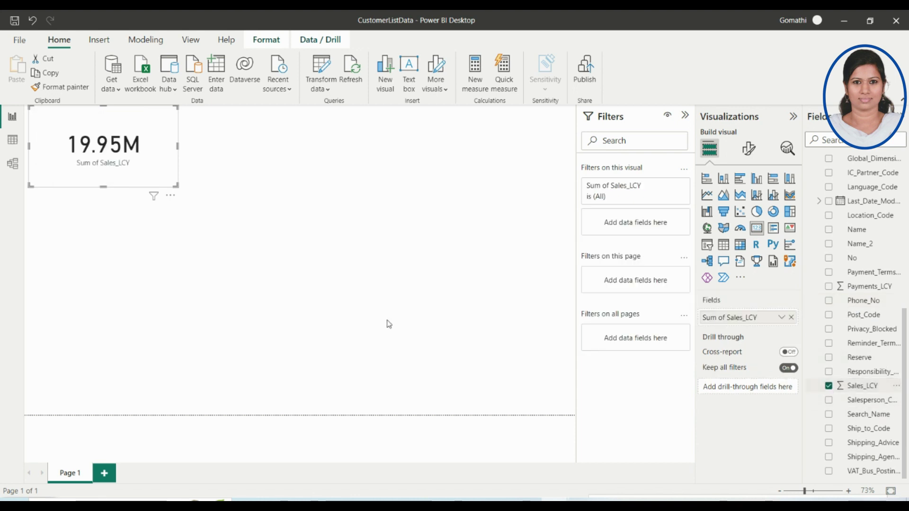
{"action": "left_click_drag", "start_coordinate": [135, 125], "coordinate": [139, 195]}
{"action": "left_click", "coordinate": [261, 215]}
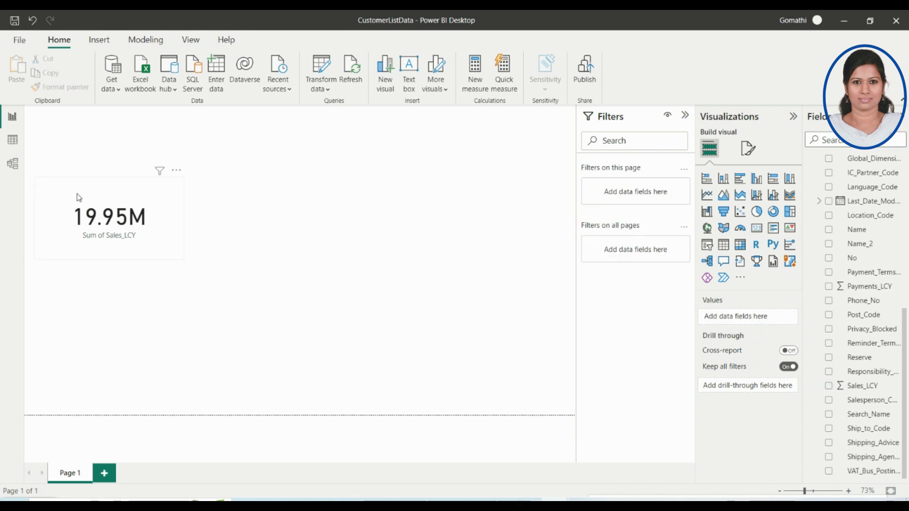
{"action": "left_click", "coordinate": [79, 198]}
{"action": "left_click", "coordinate": [290, 225]}
Insert a line chart beside the card and plot Balance_Due_LCY by Currency_Code.
{"action": "left_click", "coordinate": [706, 195]}
{"action": "left_click_drag", "start_coordinate": [173, 197], "coordinate": [367, 275]}
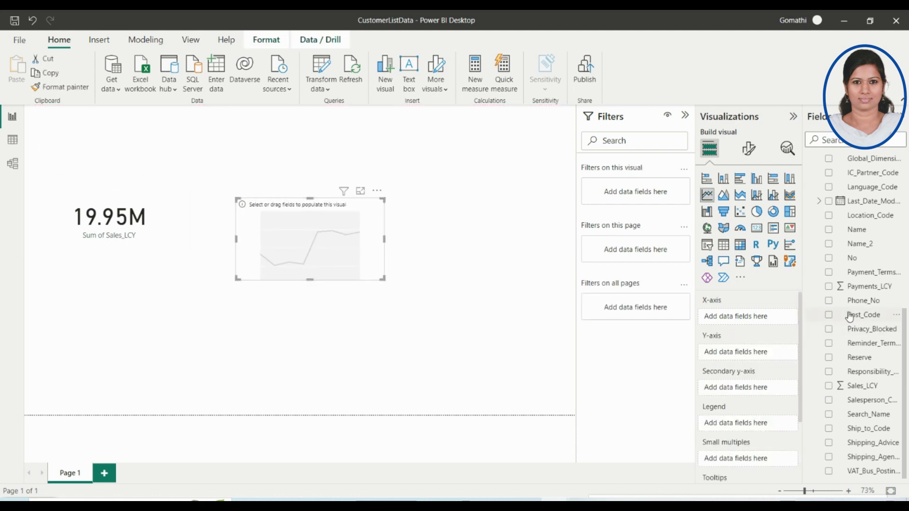
{"action": "scroll", "coordinate": [849, 316], "scroll_direction": "up", "scroll_amount": 7}
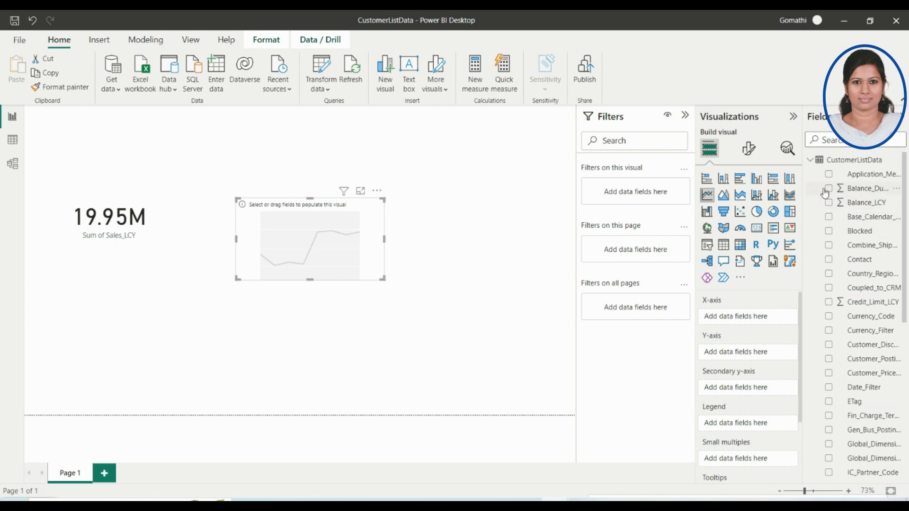
{"action": "left_click", "coordinate": [830, 189]}
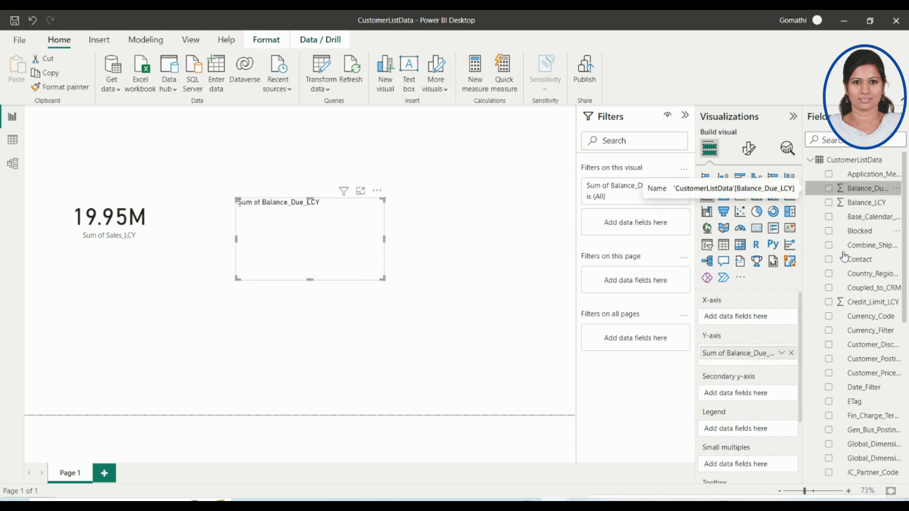
{"action": "scroll", "coordinate": [862, 290], "scroll_direction": "down", "scroll_amount": 1}
{"action": "scroll", "coordinate": [861, 289], "scroll_direction": "down", "scroll_amount": 2}
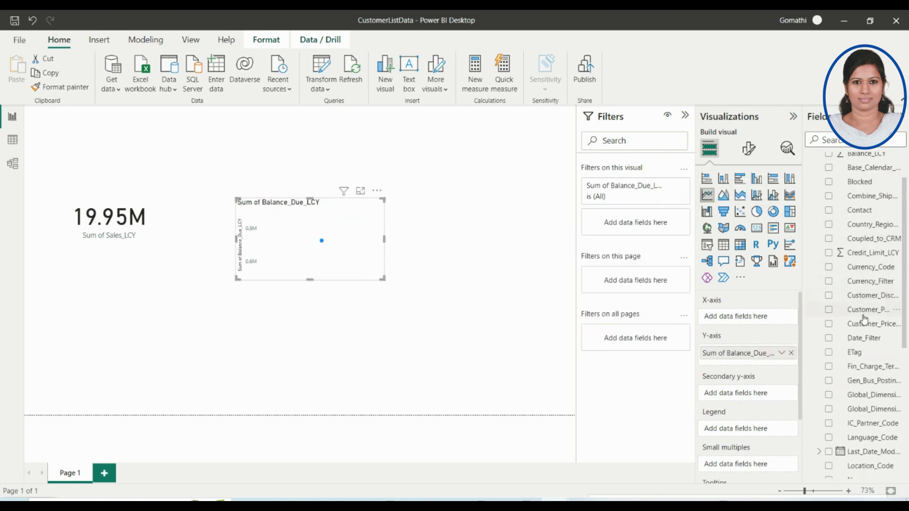
{"action": "left_click", "coordinate": [829, 268]}
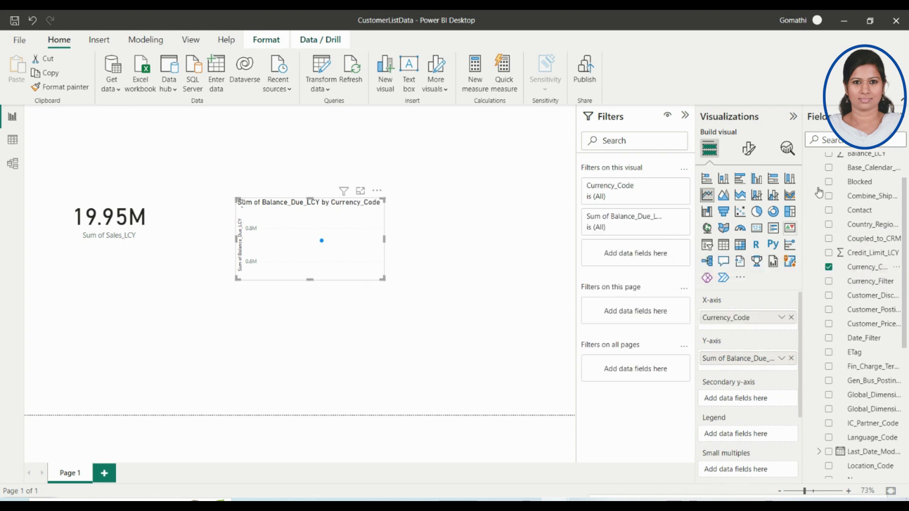
Convert the line chart to a larger stacked column chart and replace Currency_Code with Country_Region_Code.
{"action": "left_click", "coordinate": [730, 182]}
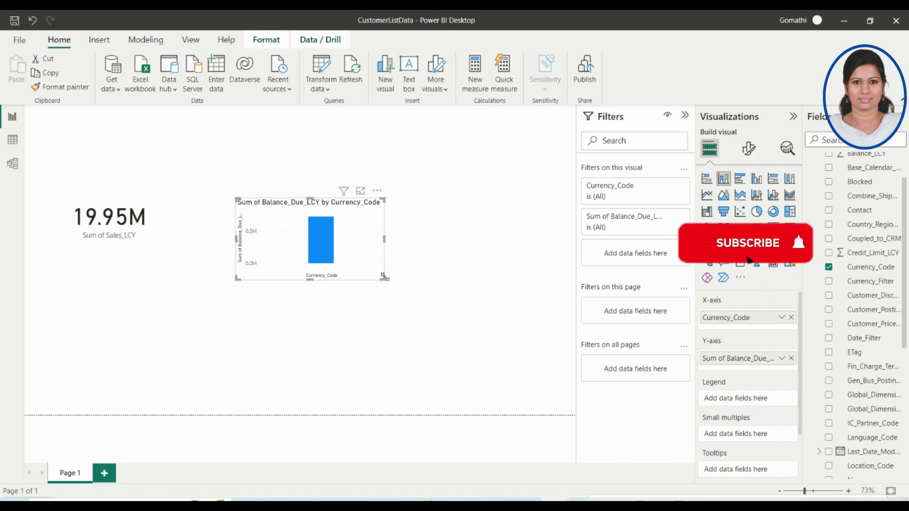
{"action": "left_click_drag", "start_coordinate": [385, 277], "coordinate": [448, 310]}
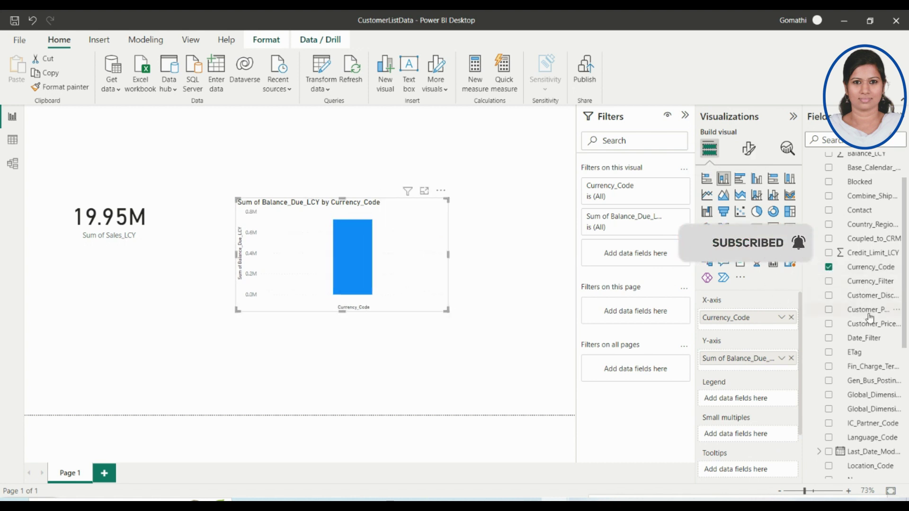
{"action": "left_click", "coordinate": [828, 267]}
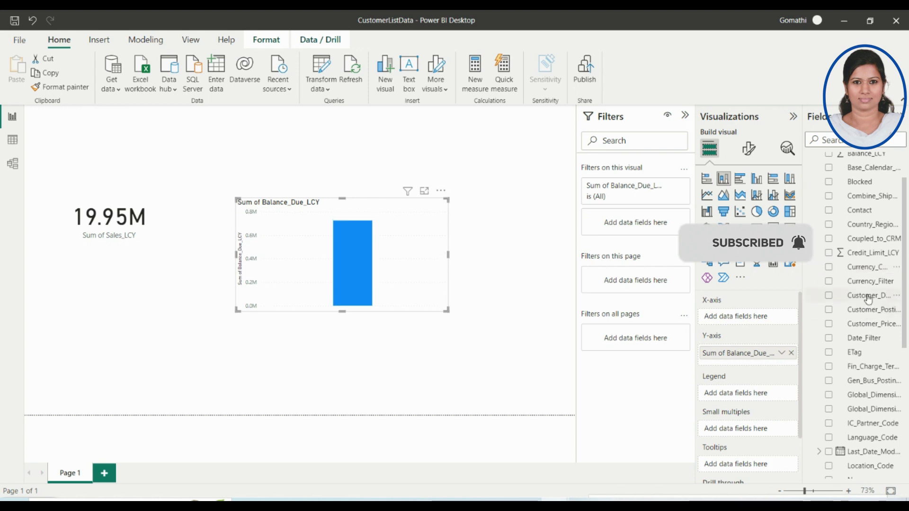
{"action": "left_click", "coordinate": [828, 225]}
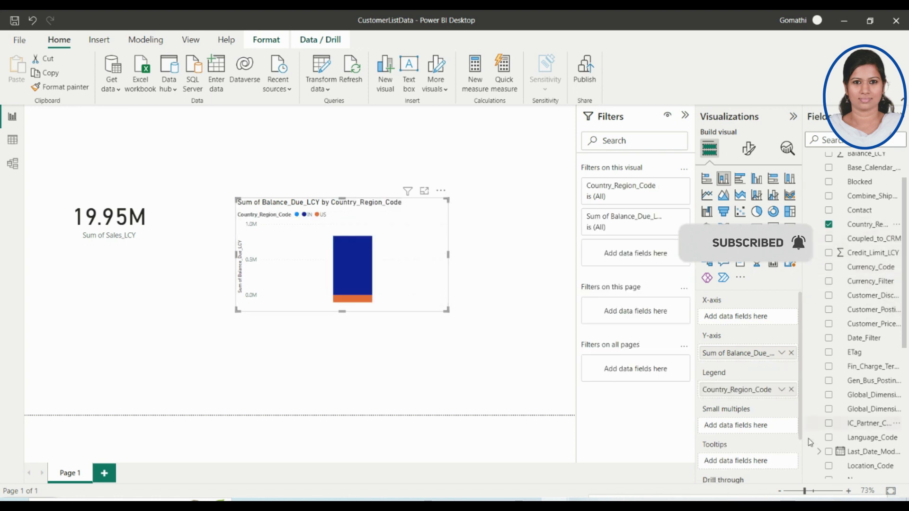
Add Country_Region_Code to the column chart's x-axis as well.
{"action": "scroll", "coordinate": [846, 323], "scroll_direction": "up", "scroll_amount": 1}
{"action": "scroll", "coordinate": [846, 323], "scroll_direction": "down", "scroll_amount": 5}
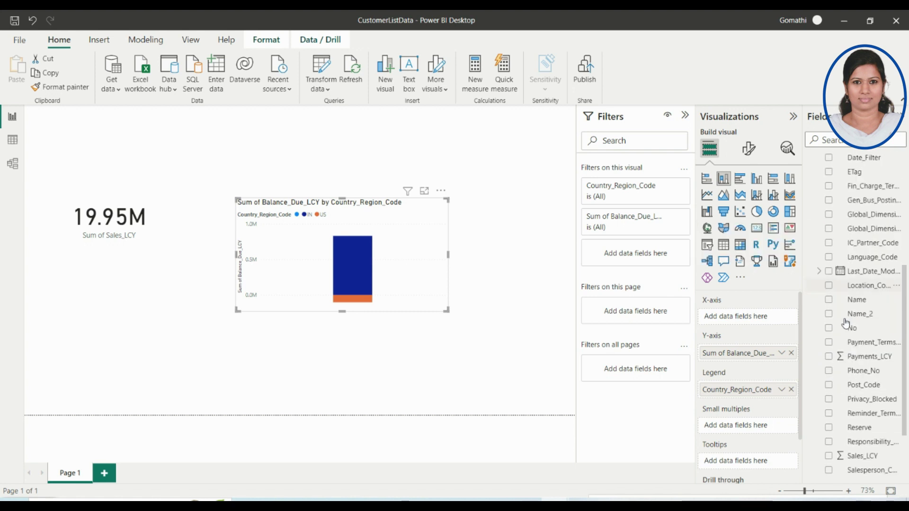
{"action": "scroll", "coordinate": [846, 323], "scroll_direction": "down", "scroll_amount": 3}
{"action": "left_click_drag", "start_coordinate": [846, 323], "coordinate": [720, 401]}
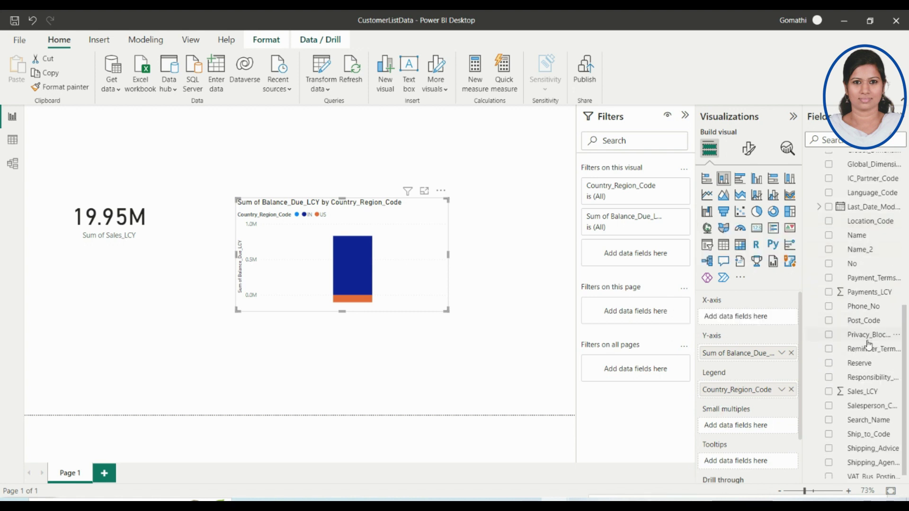
{"action": "scroll", "coordinate": [845, 274], "scroll_direction": "up", "scroll_amount": 5}
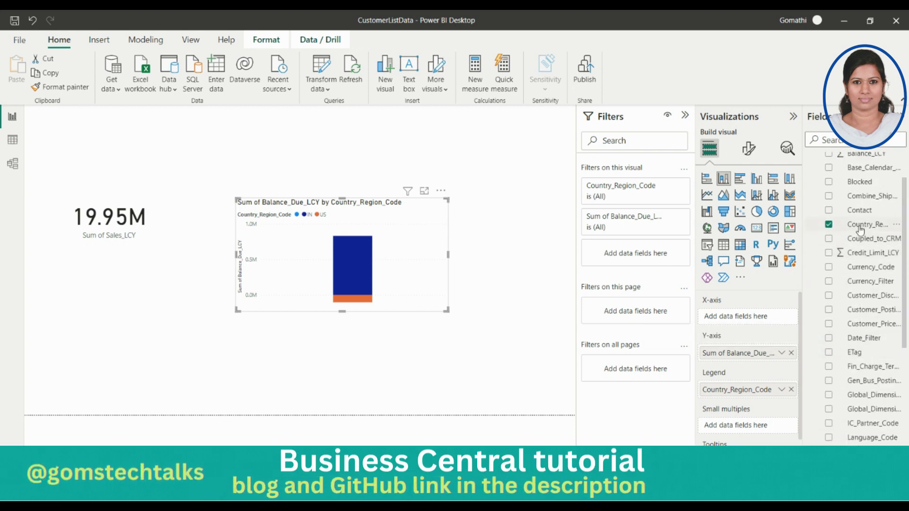
{"action": "left_click_drag", "start_coordinate": [860, 224], "coordinate": [752, 322]}
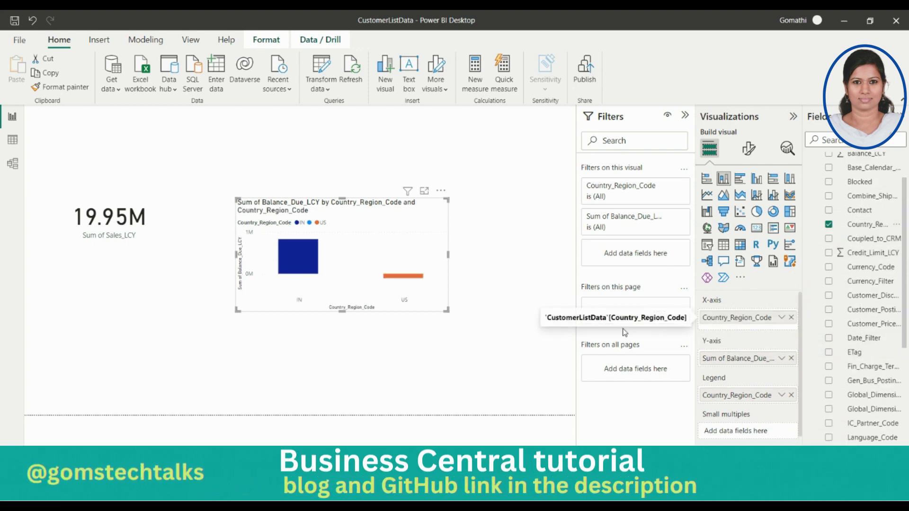
Enlarge the column chart and move it up and closer to the Sales_LCY card.
{"action": "left_click_drag", "start_coordinate": [450, 309], "coordinate": [504, 347]}
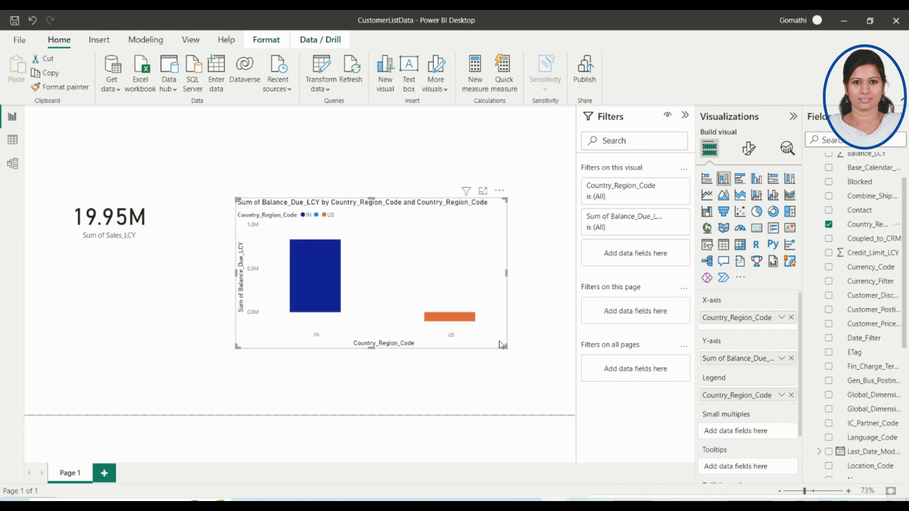
{"action": "left_click_drag", "start_coordinate": [264, 212], "coordinate": [250, 178]}
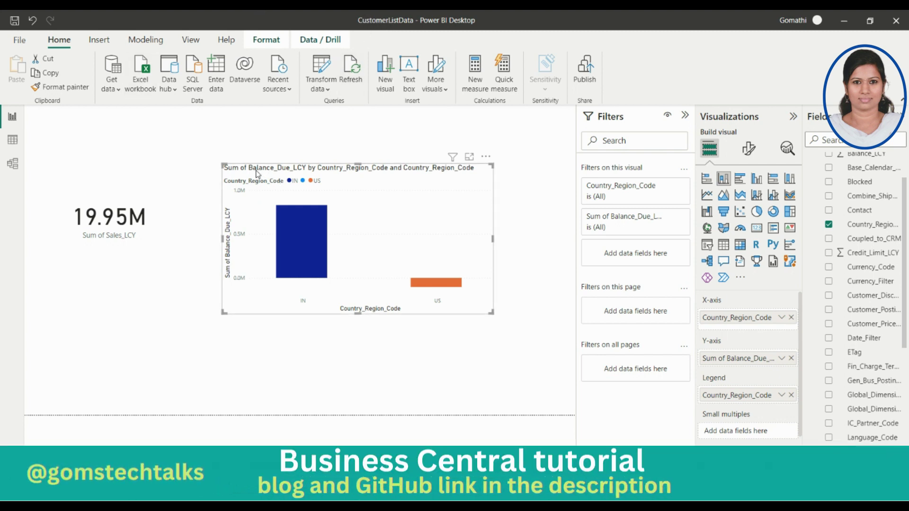
{"action": "left_click_drag", "start_coordinate": [257, 174], "coordinate": [228, 160]}
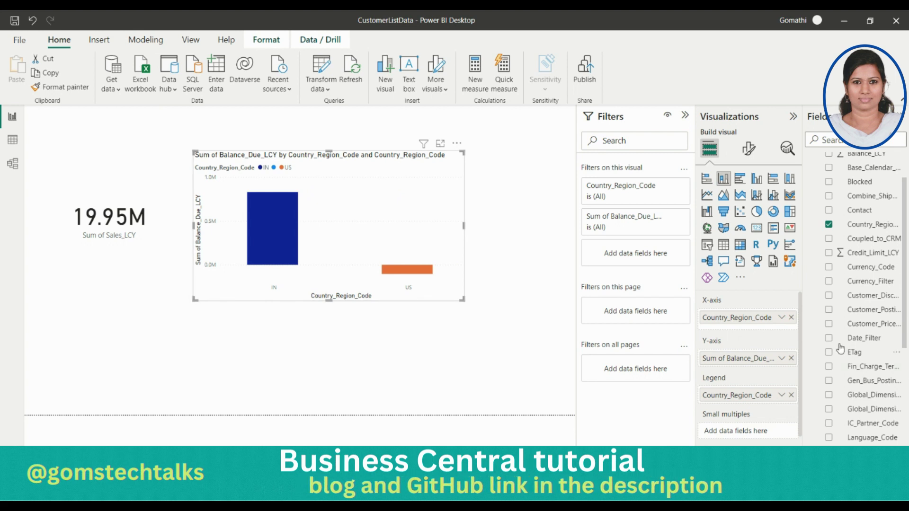
{"action": "scroll", "coordinate": [840, 346], "scroll_direction": "down", "scroll_amount": 5}
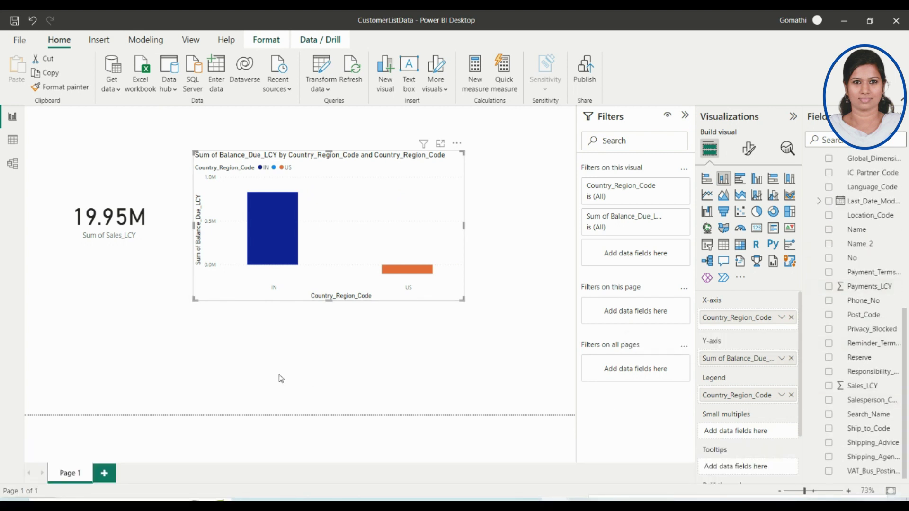
{"action": "left_click", "coordinate": [340, 373]}
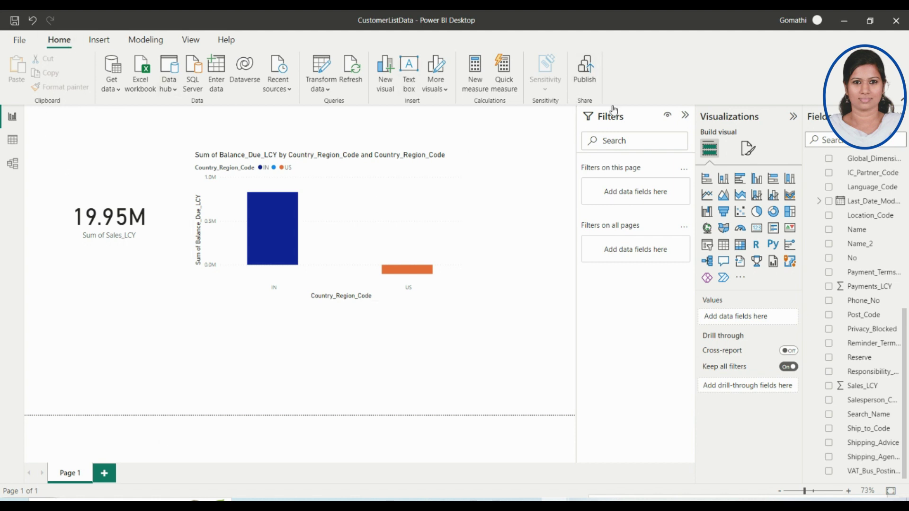
Publish the report to My workspace, saving the changes and replacing the existing CustomerListData dataset.
{"action": "key", "text": "alt+F4"}
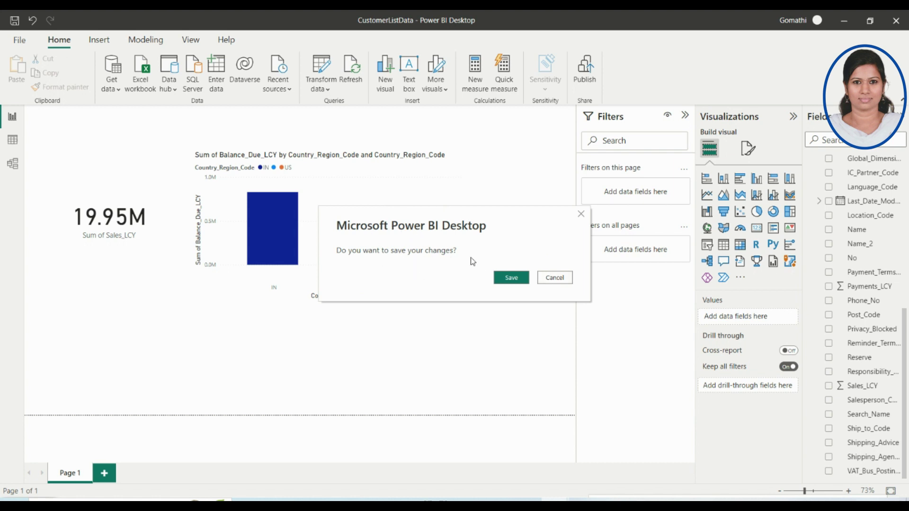
{"action": "left_click", "coordinate": [510, 280]}
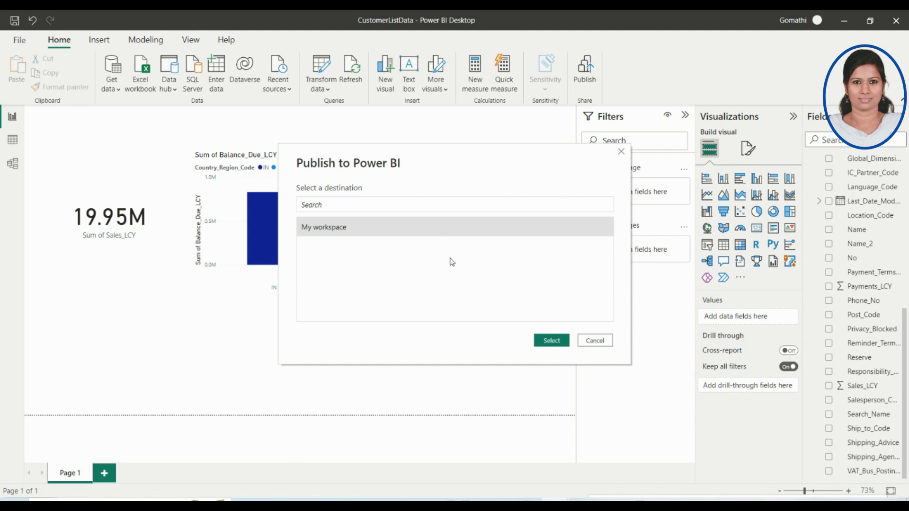
{"action": "left_click", "coordinate": [566, 341]}
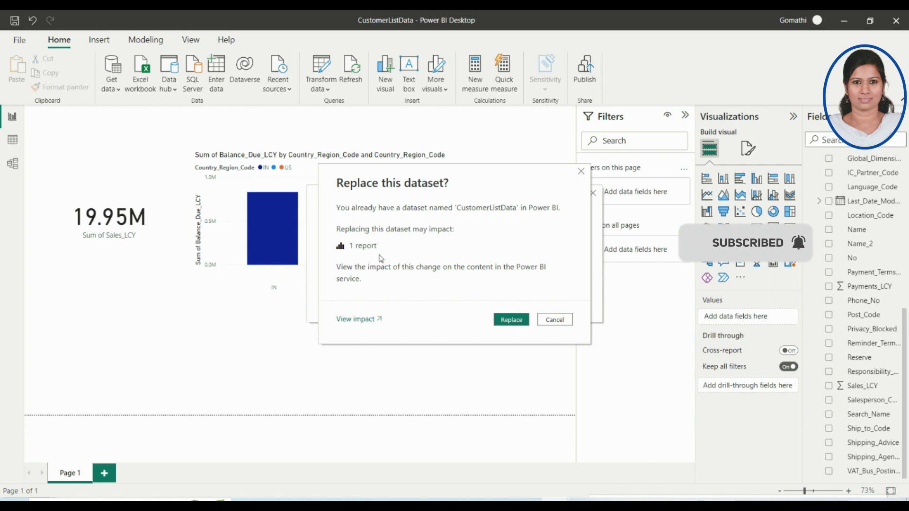
{"action": "left_click", "coordinate": [510, 320]}
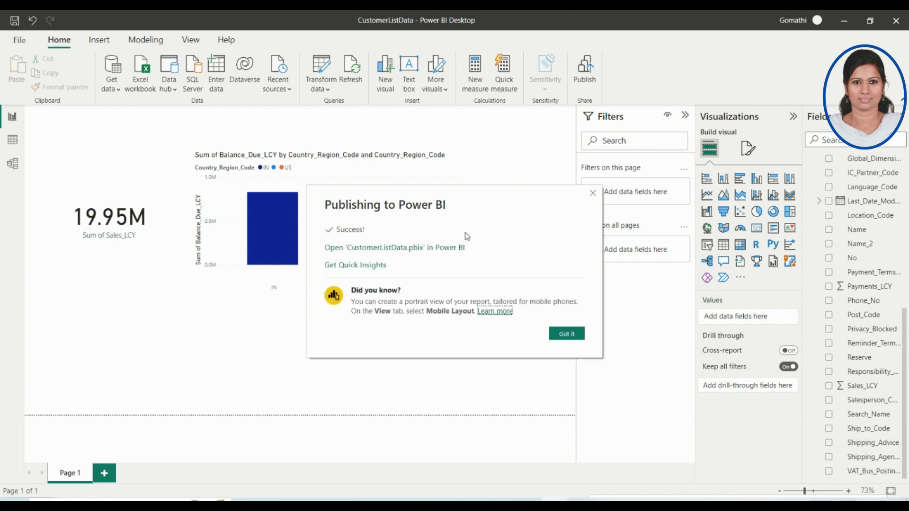
Open the published CustomerListData report in the Power BI service, and go to the Power BI Report part on the Business Central role center.
{"action": "left_click", "coordinate": [349, 252]}
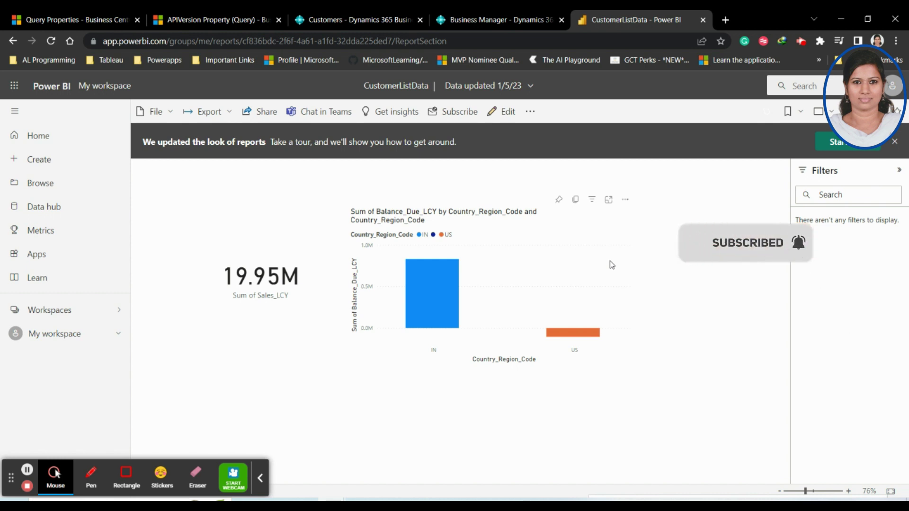
{"action": "key", "text": "ctrl+shift+Tab"}
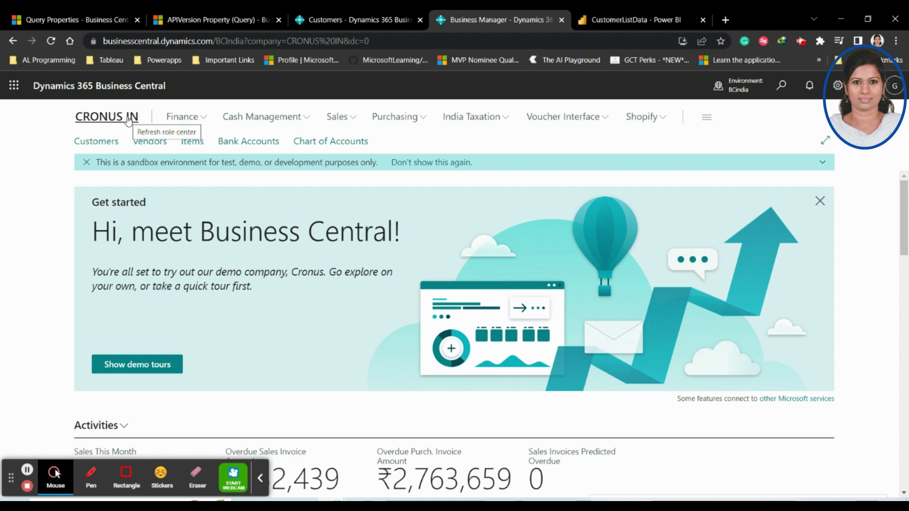
{"action": "scroll", "coordinate": [600, 334], "scroll_direction": "down", "scroll_amount": 15}
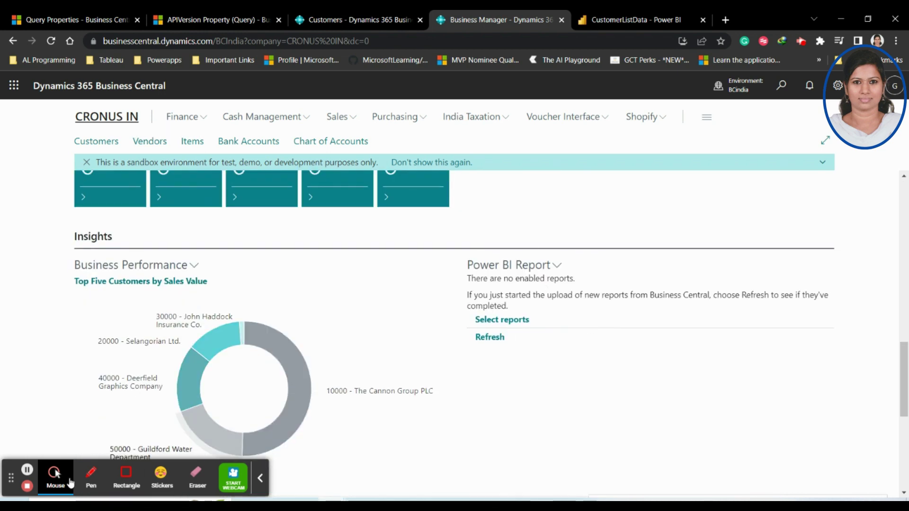
{"action": "left_click", "coordinate": [91, 473]}
{"action": "mouse_move", "coordinate": [651, 236]}
{"action": "left_mouse_down"}
{"action": "mouse_move", "coordinate": [508, 216]}
{"action": "mouse_move", "coordinate": [457, 335]}
{"action": "mouse_move", "coordinate": [596, 425]}
{"action": "mouse_move", "coordinate": [731, 211]}
{"action": "mouse_move", "coordinate": [471, 237]}
{"action": "left_mouse_up"}
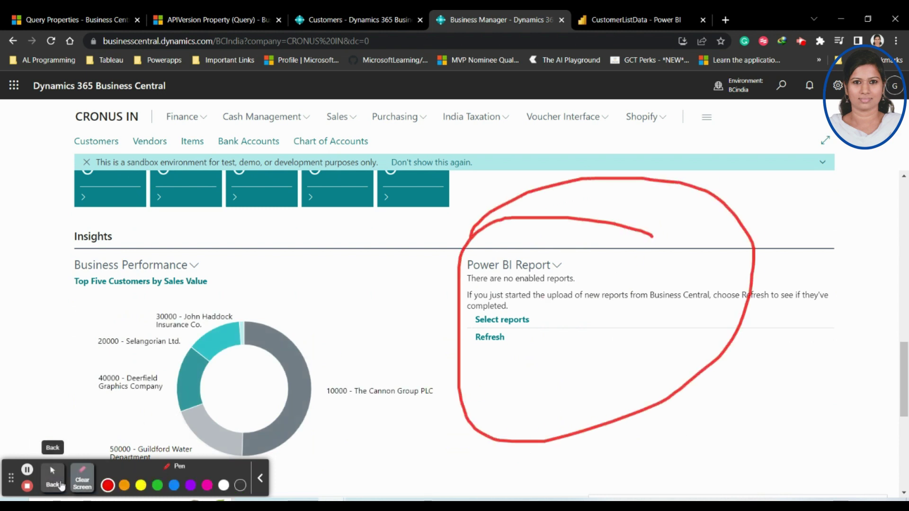
{"action": "left_click", "coordinate": [82, 479]}
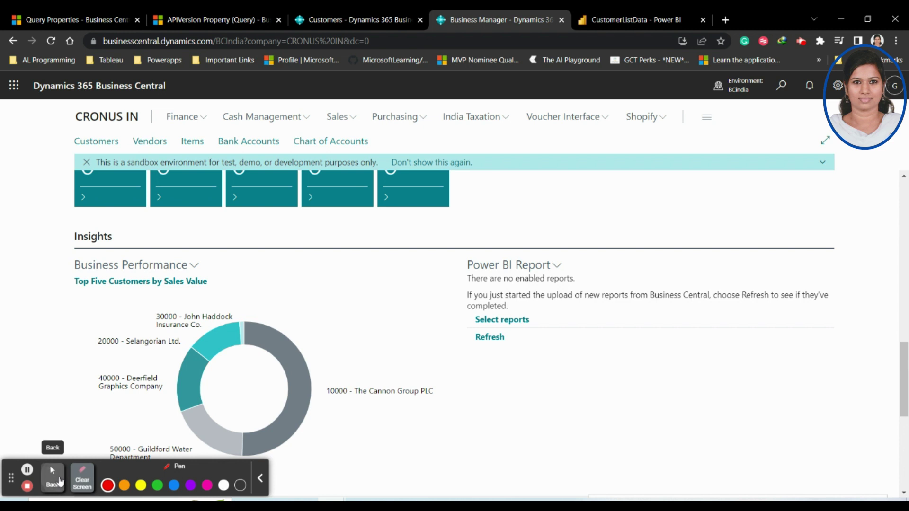
{"action": "left_click", "coordinate": [59, 480]}
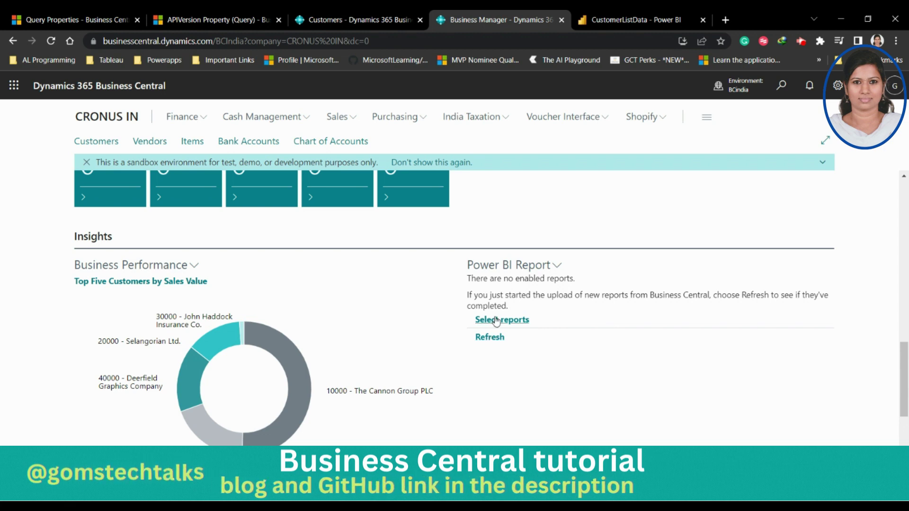
Refresh the Power BI Report part, check the contents of My workspace in the Power BI service, and return to Business Central.
{"action": "left_click", "coordinate": [491, 342]}
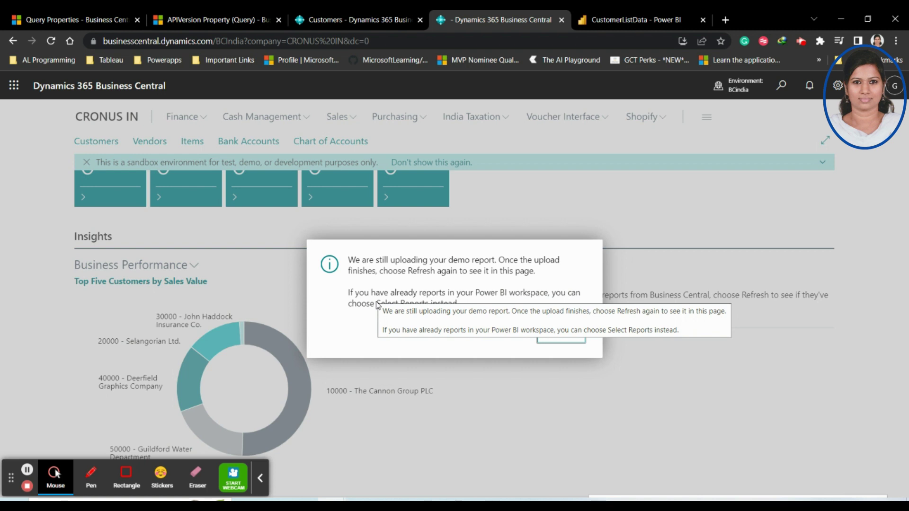
{"action": "left_click", "coordinate": [635, 19]}
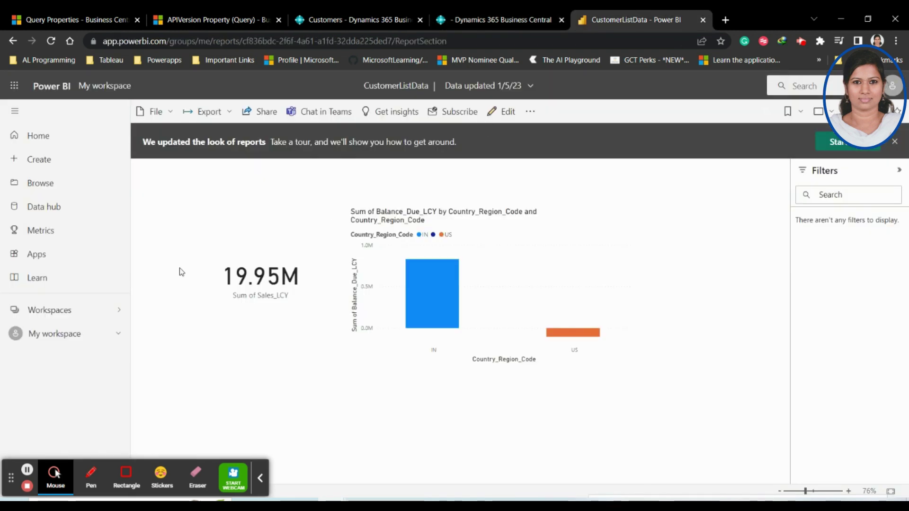
{"action": "left_click", "coordinate": [55, 339]}
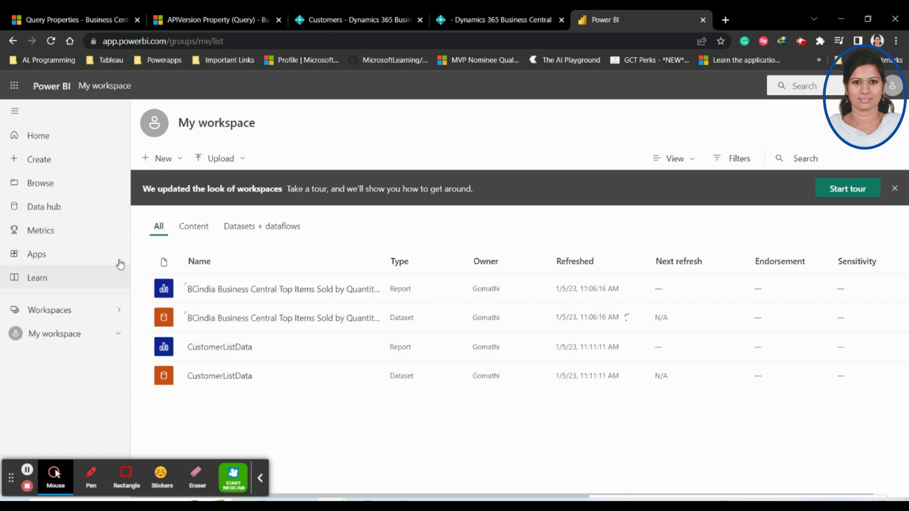
{"action": "left_click", "coordinate": [492, 18]}
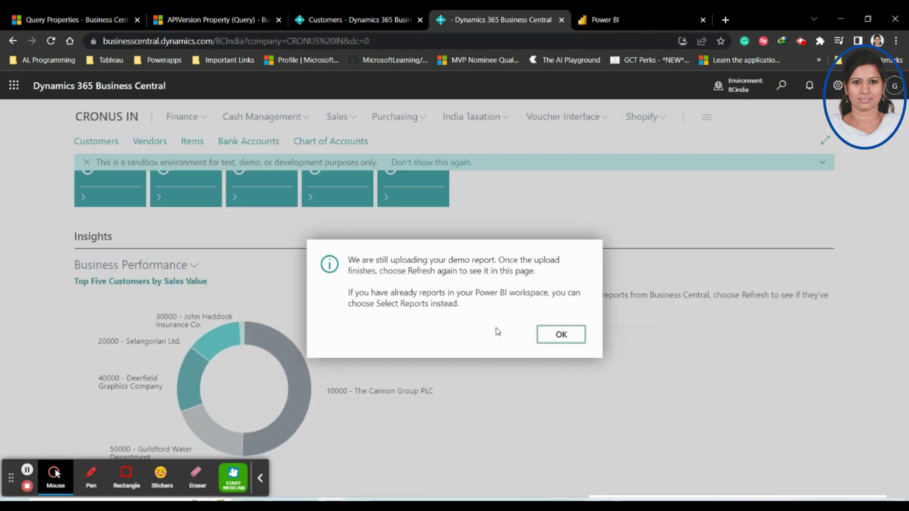
{"action": "left_click", "coordinate": [552, 335]}
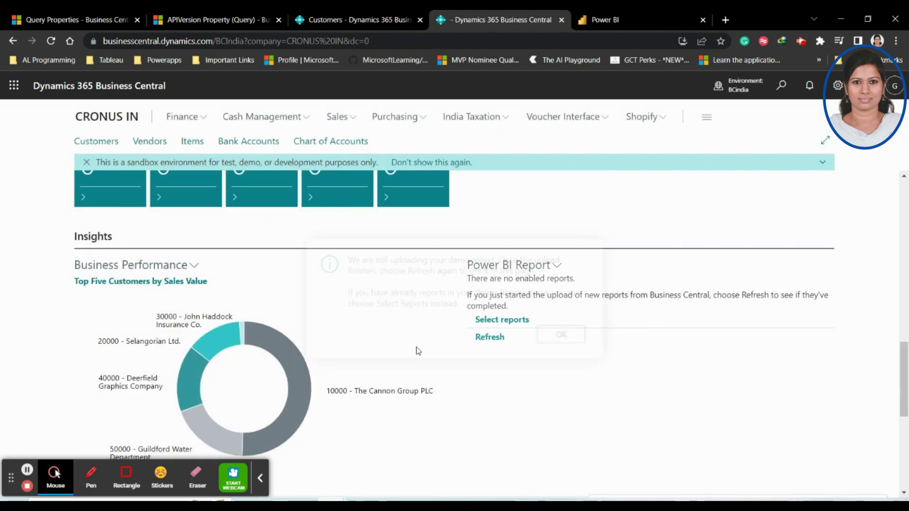
Enable the CustomerListData report from My Workspace for the Power BI Report part and dismiss the reduced functionality notice.
{"action": "left_click", "coordinate": [513, 321]}
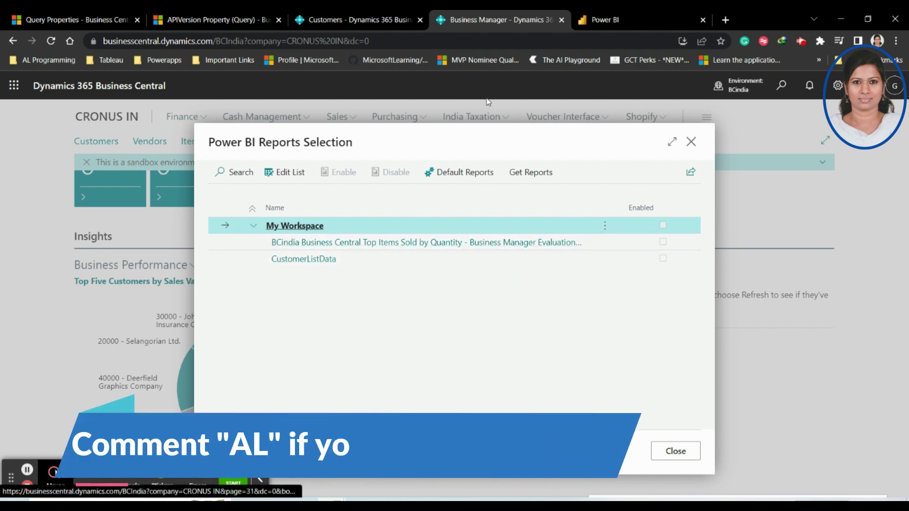
{"action": "key", "text": "ctrl+Tab"}
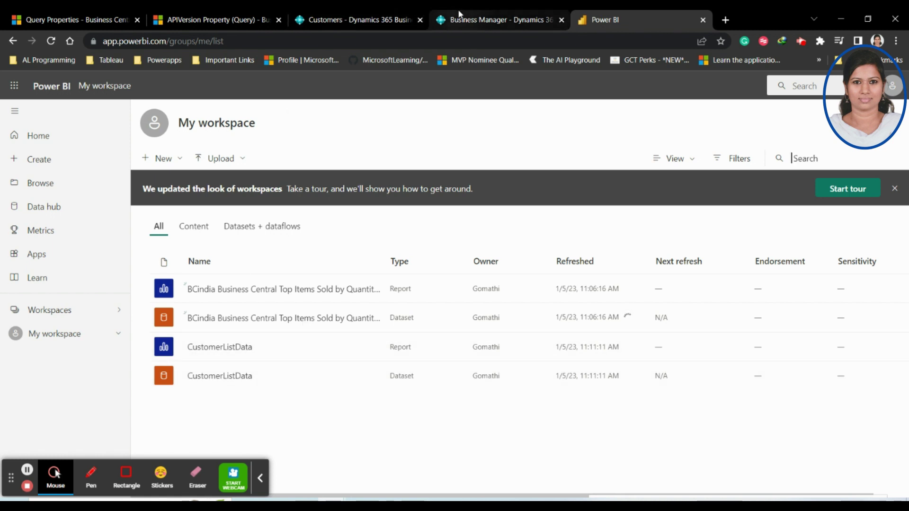
{"action": "left_click", "coordinate": [497, 19]}
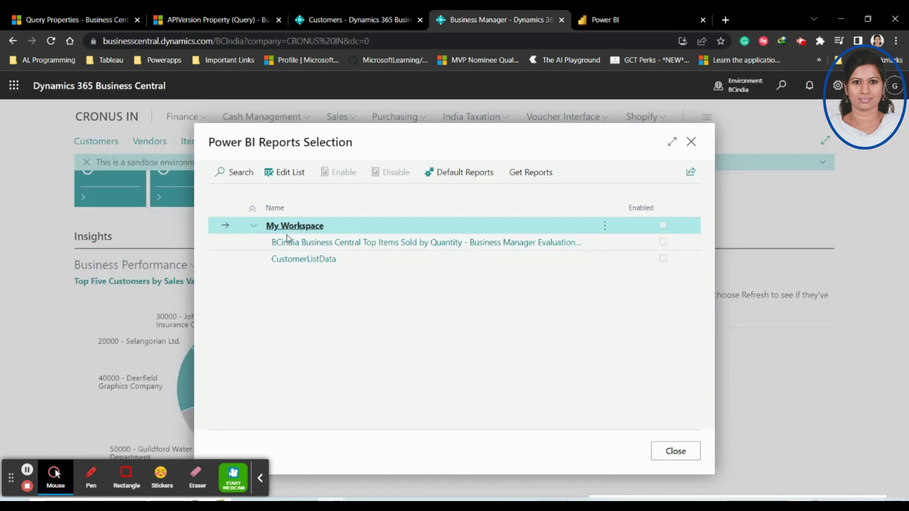
{"action": "left_click", "coordinate": [293, 261]}
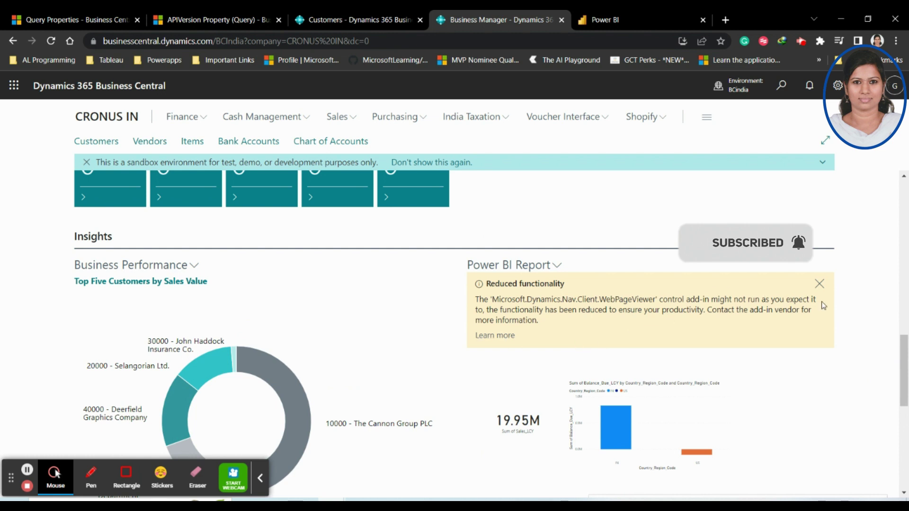
{"action": "left_click", "coordinate": [819, 285]}
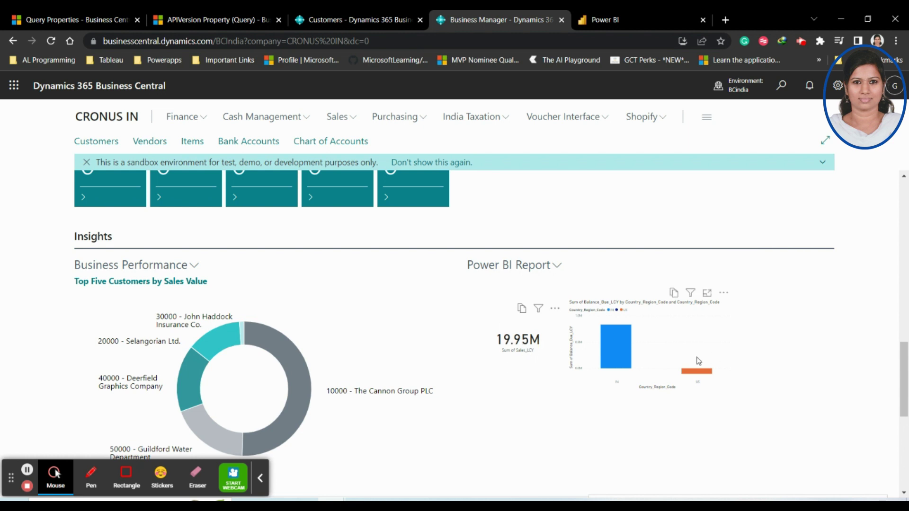
Check which reports are enabled in the Power BI reports selection and leave it without changes.
{"action": "left_click", "coordinate": [558, 266]}
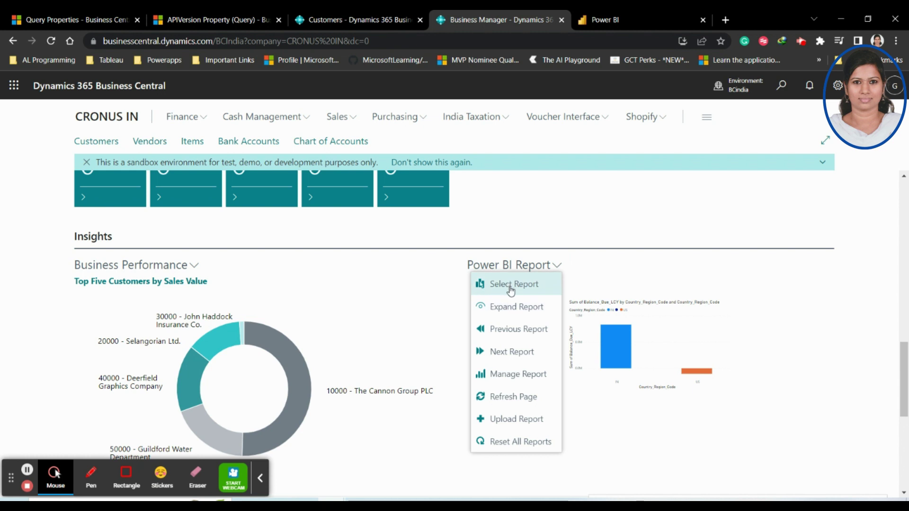
{"action": "left_click", "coordinate": [511, 286]}
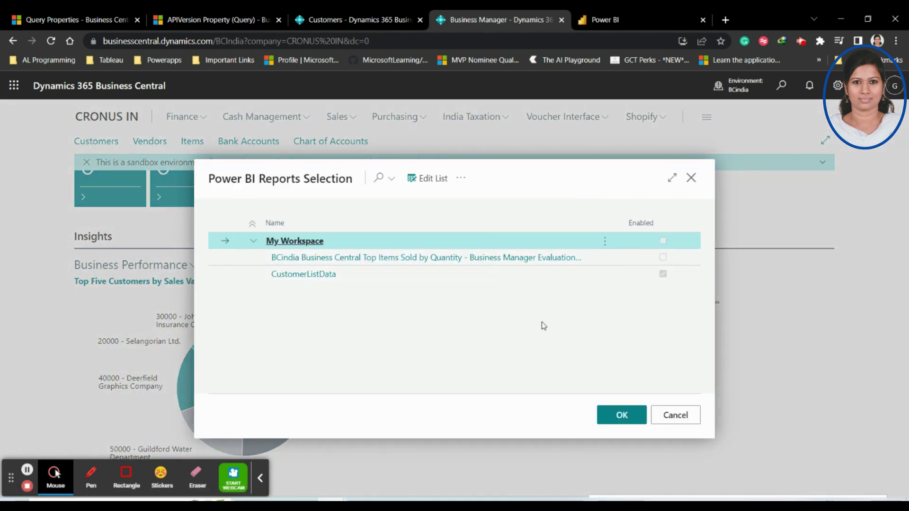
{"action": "left_click", "coordinate": [686, 416]}
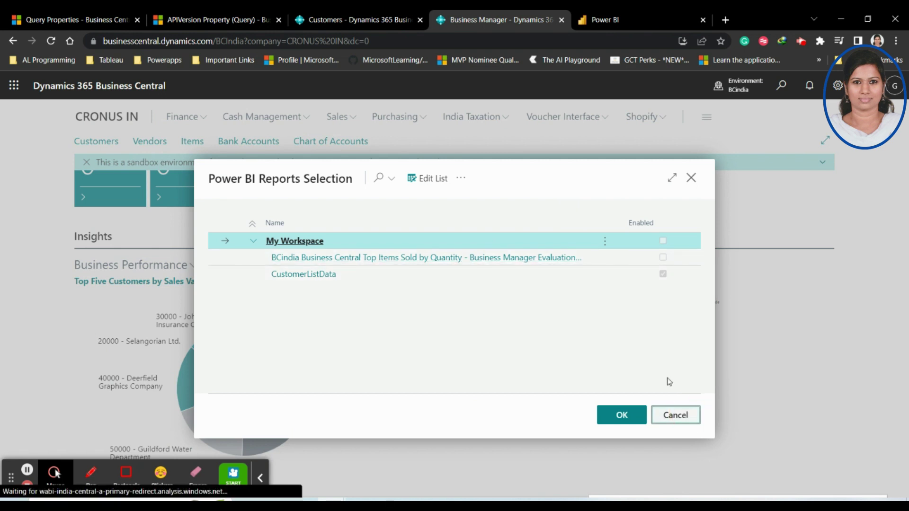
View the Upload Power BI Report options, including the PBIX file selection, and close them without uploading a report.
{"action": "left_click", "coordinate": [558, 266]}
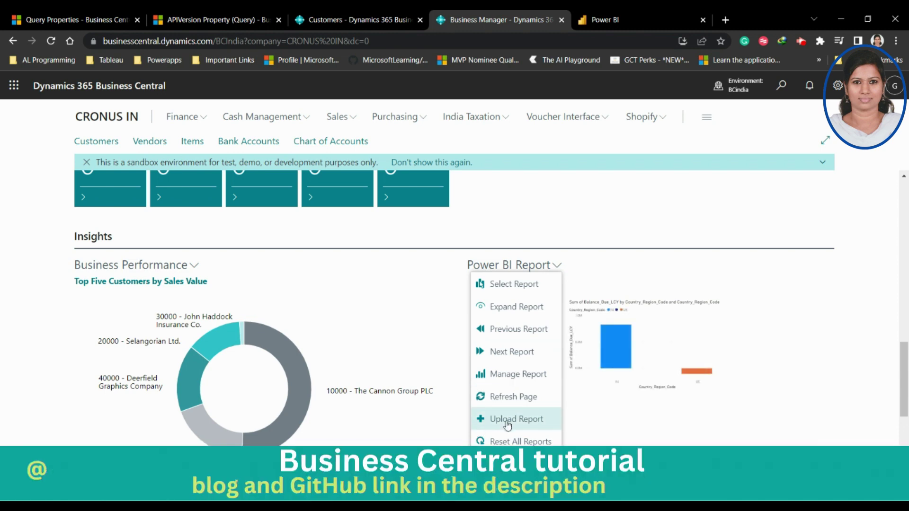
{"action": "left_click", "coordinate": [512, 419]}
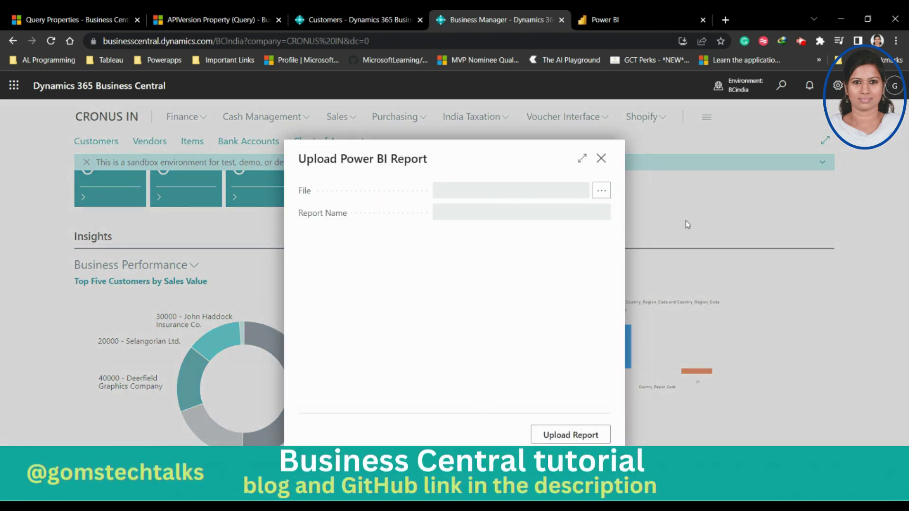
{"action": "left_click", "coordinate": [601, 191]}
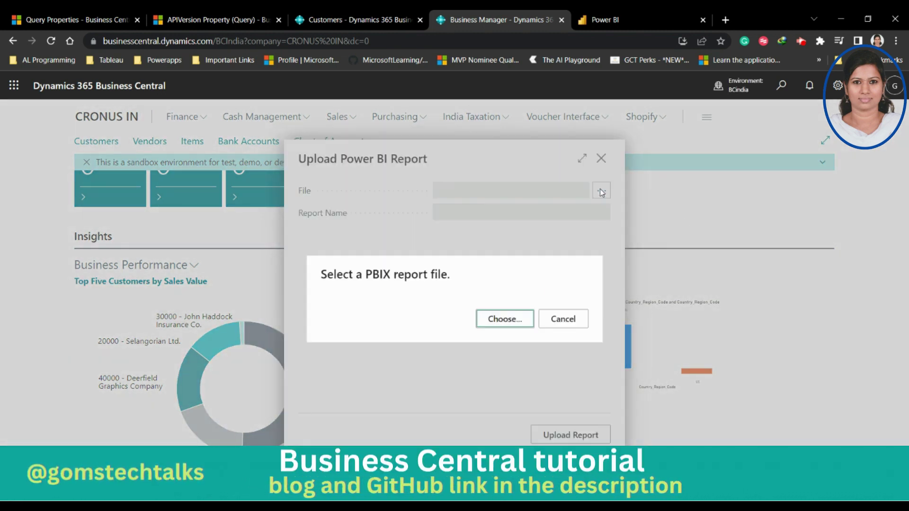
{"action": "left_click", "coordinate": [575, 324]}
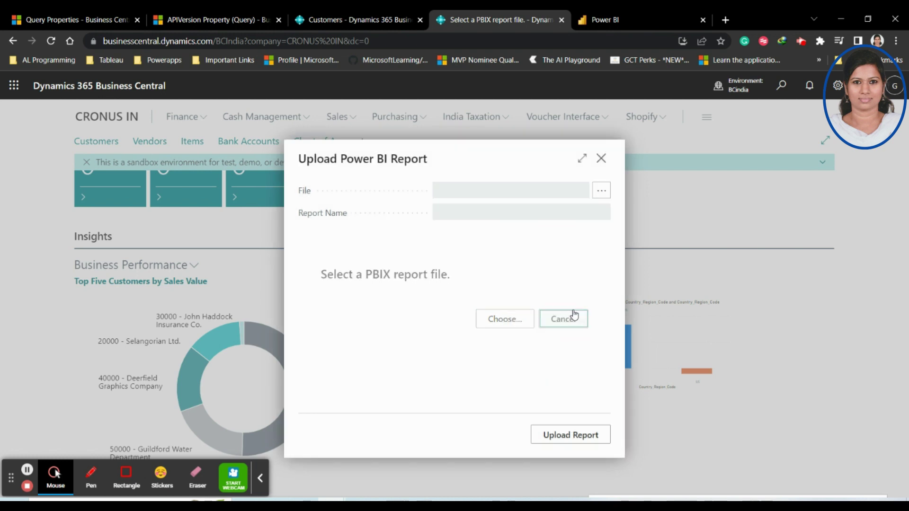
{"action": "left_click", "coordinate": [601, 158]}
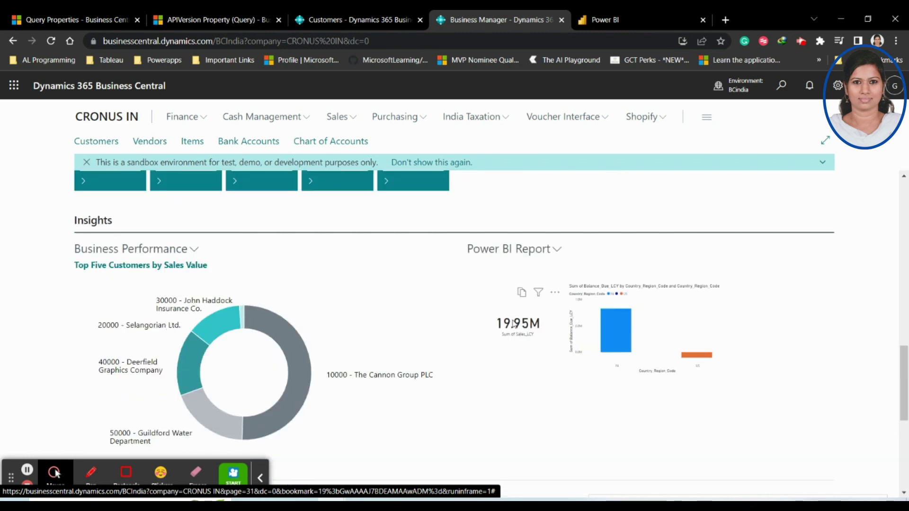
{"action": "left_click", "coordinate": [559, 249]}
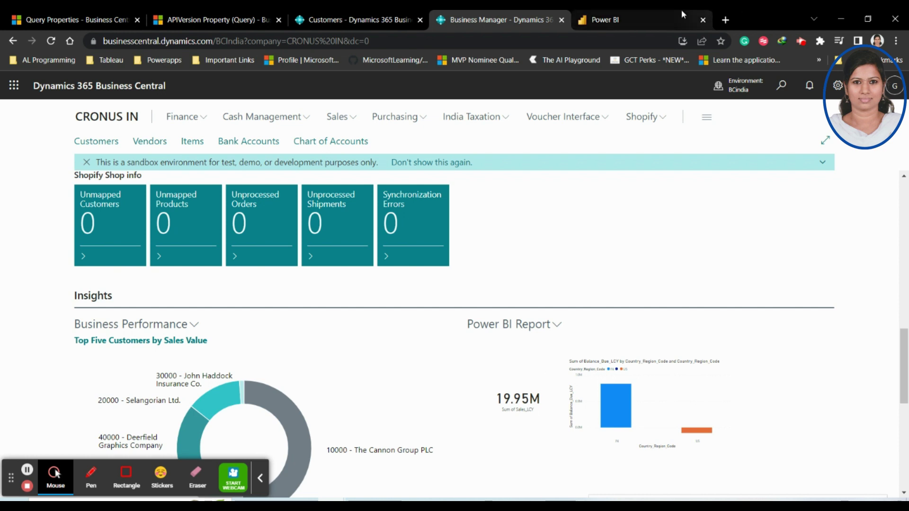
Switch to the Power BI service and open the CustomerListData report from My workspace for editing.
{"action": "left_click", "coordinate": [647, 13]}
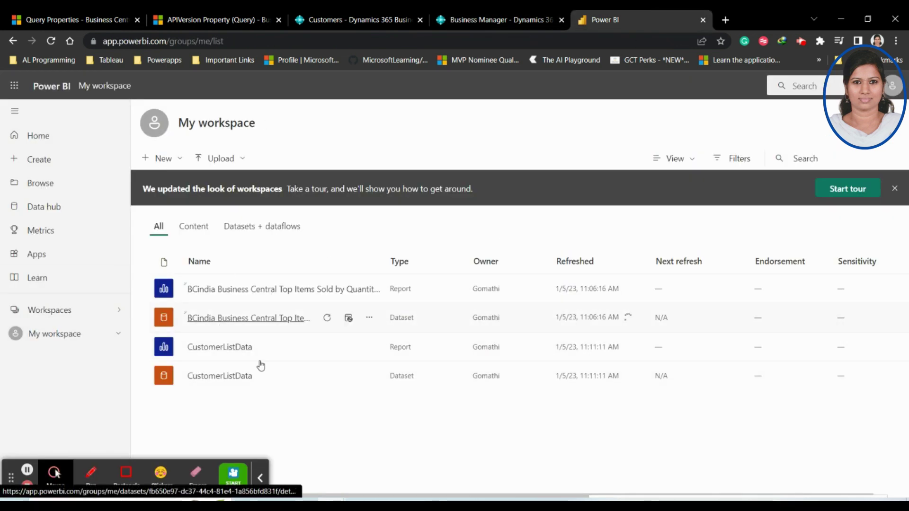
{"action": "left_click", "coordinate": [203, 348]}
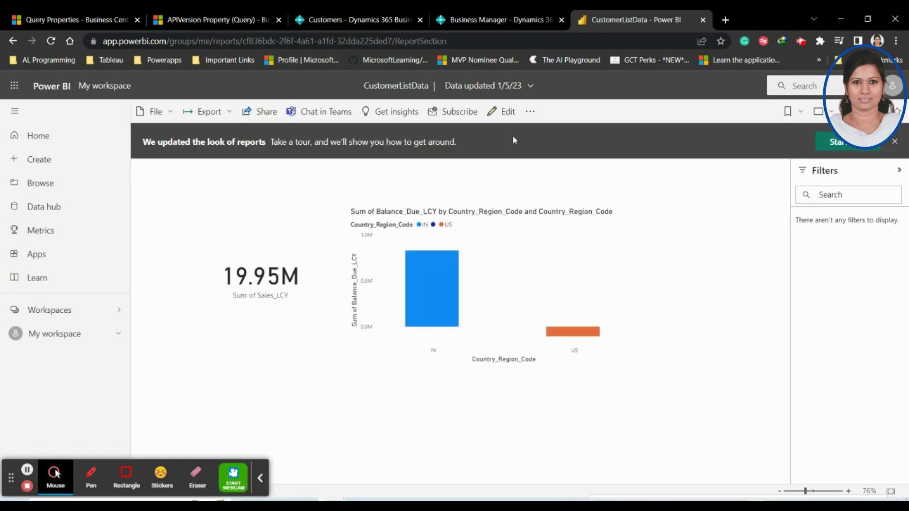
{"action": "left_click", "coordinate": [506, 111]}
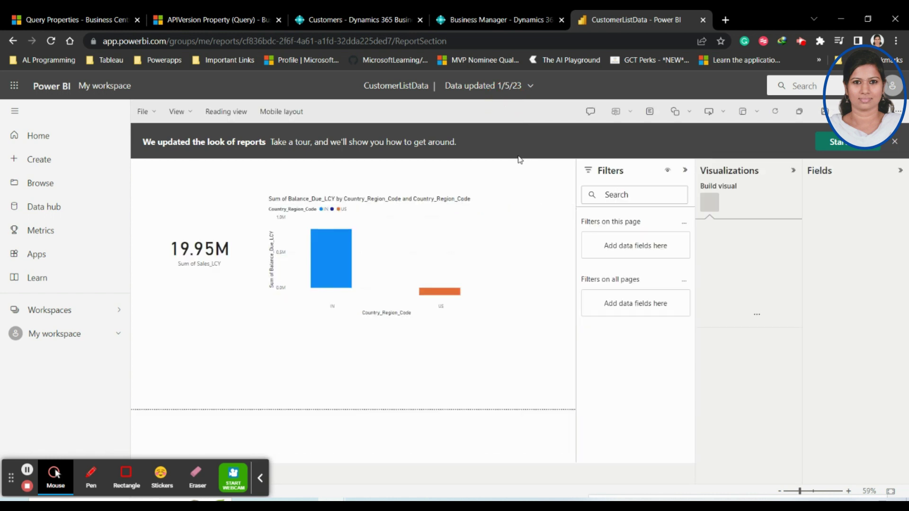
Show gridlines on the report canvas, and check the report in reading view before returning to editing.
{"action": "left_click", "coordinate": [180, 112]}
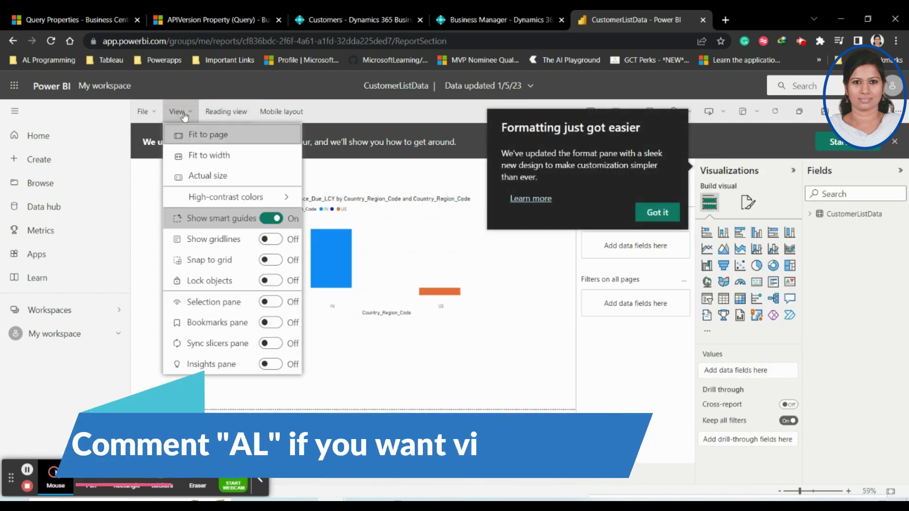
{"action": "left_click", "coordinate": [271, 239]}
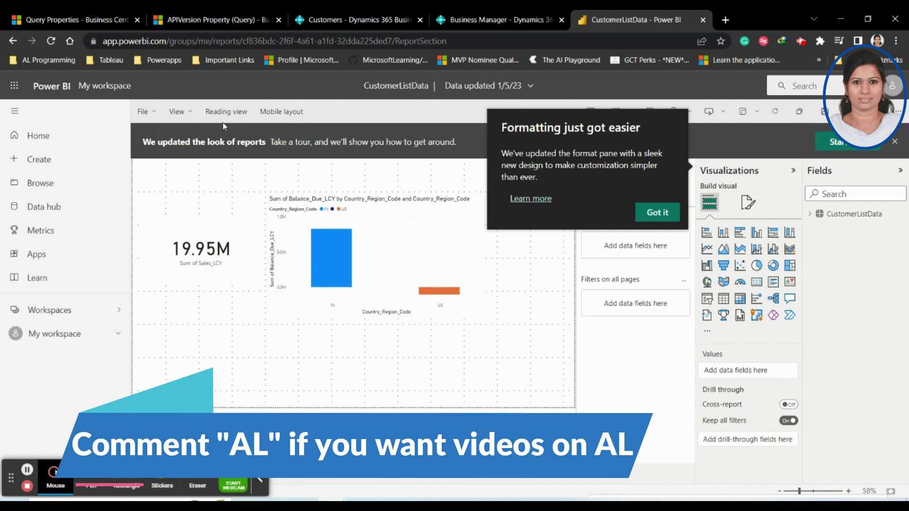
{"action": "left_click", "coordinate": [226, 111]}
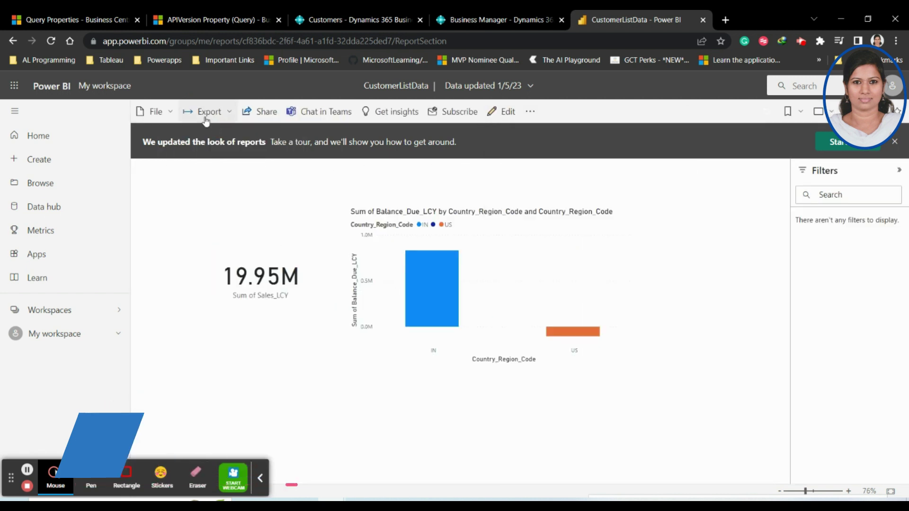
{"action": "left_click", "coordinate": [503, 112]}
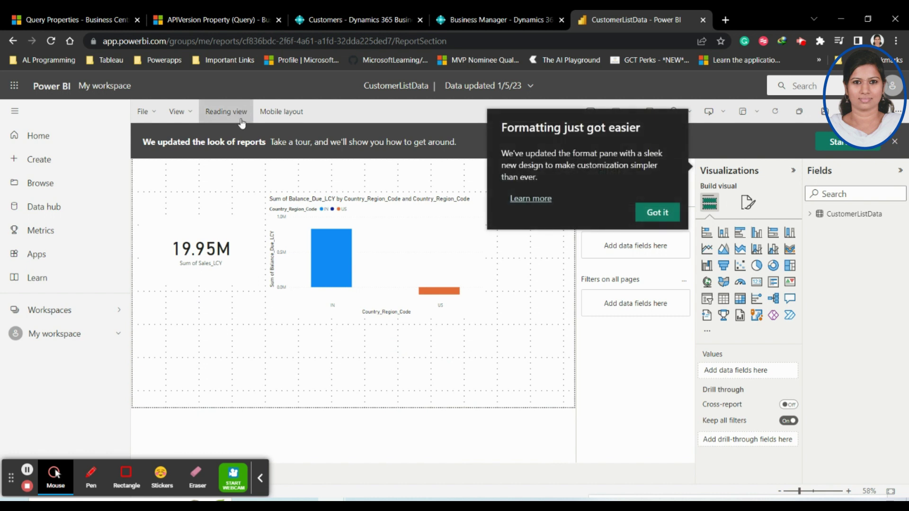
Apply the High-contrast #1 colors to the report view.
{"action": "left_click", "coordinate": [177, 112]}
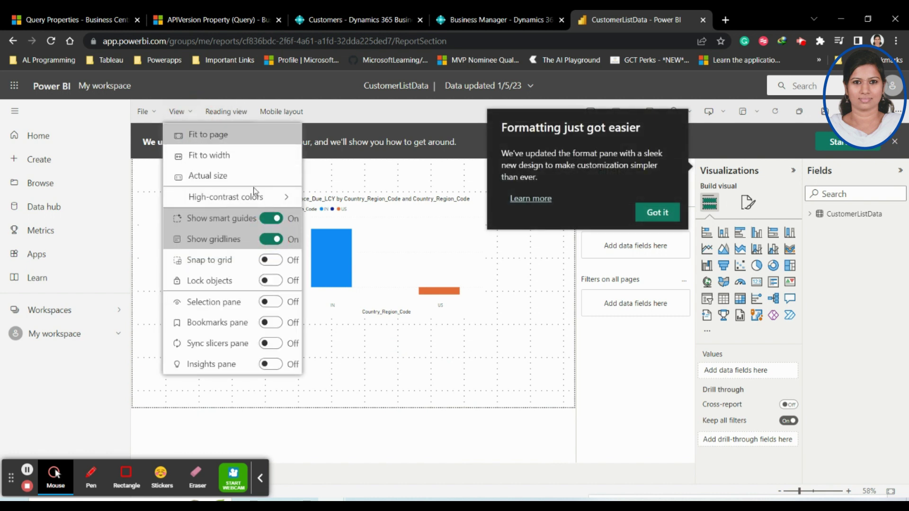
{"action": "left_click", "coordinate": [255, 204]}
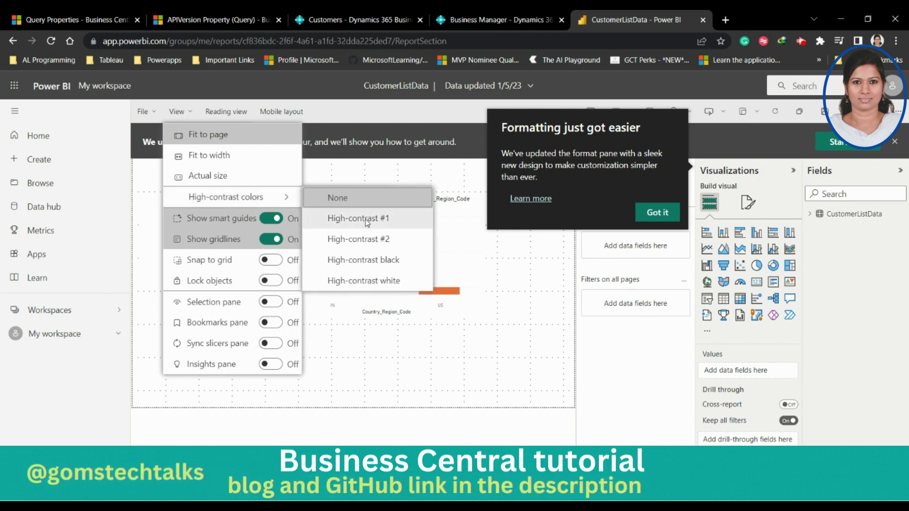
{"action": "left_click", "coordinate": [322, 217]}
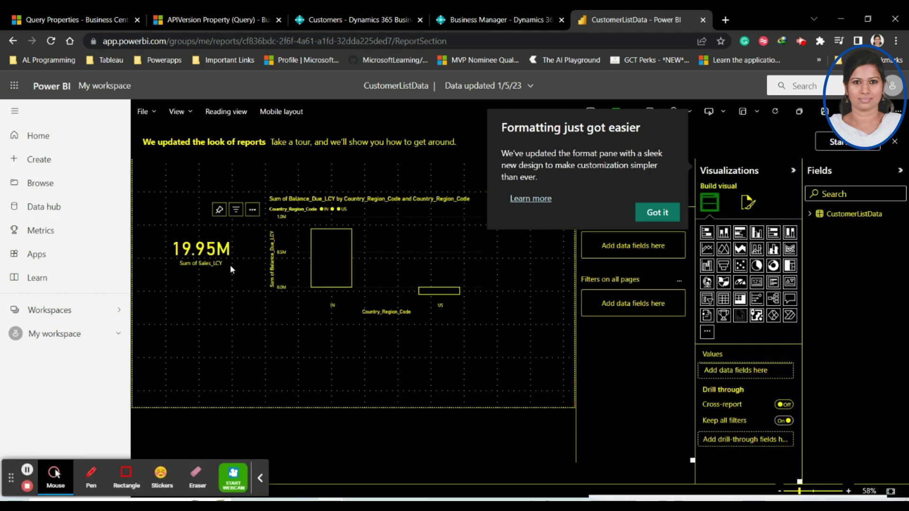
Dismiss the formatting tip and open the general format settings of the Sum of Sales_LCY card.
{"action": "left_click", "coordinate": [652, 201]}
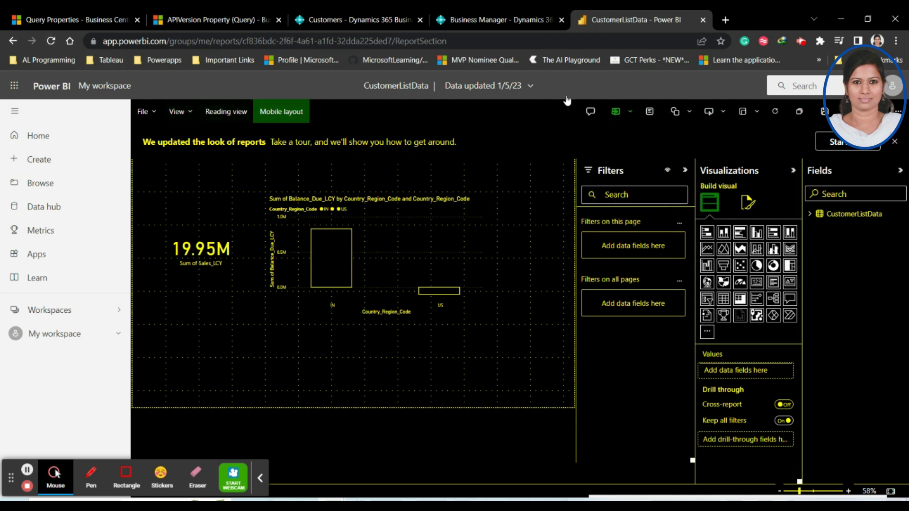
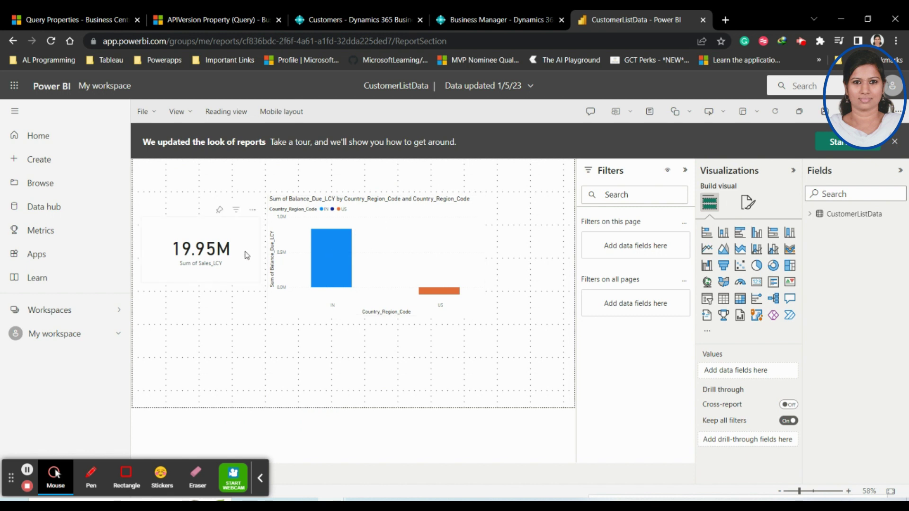
{"action": "left_click", "coordinate": [232, 249]}
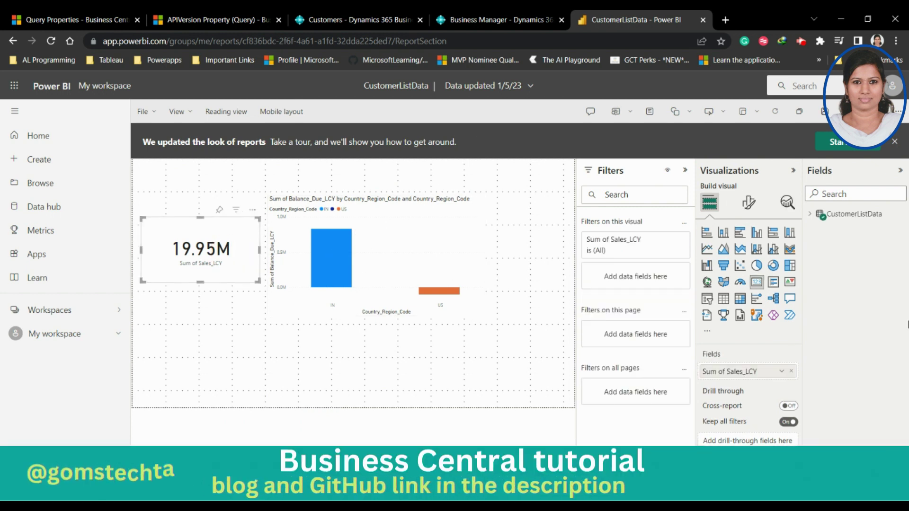
{"action": "left_click", "coordinate": [749, 202]}
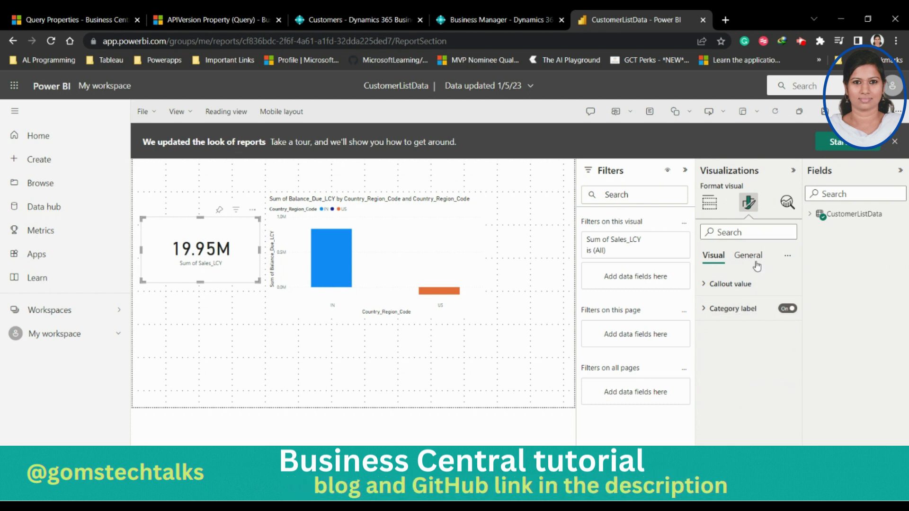
{"action": "left_click", "coordinate": [748, 255]}
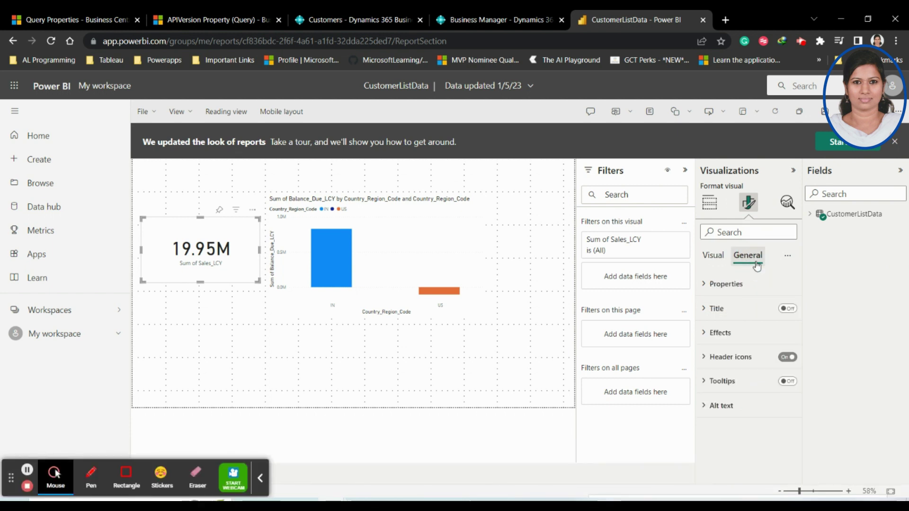
Set the Sum of Sales_LCY card's background to the blue theme color with 46% transparency, and save the report.
{"action": "left_click", "coordinate": [717, 284]}
{"action": "scroll", "coordinate": [753, 341], "scroll_direction": "down", "scroll_amount": 2}
{"action": "scroll", "coordinate": [760, 353], "scroll_direction": "down", "scroll_amount": 2}
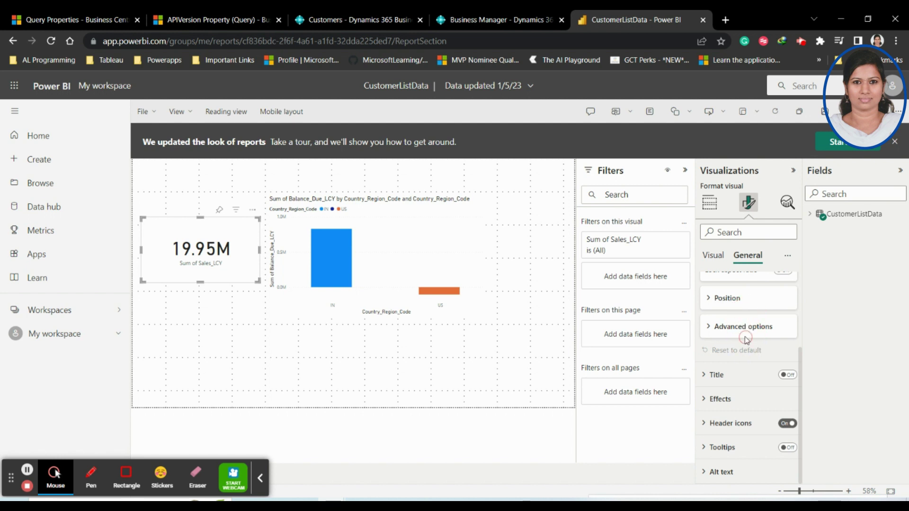
{"action": "left_click", "coordinate": [747, 330]}
{"action": "scroll", "coordinate": [750, 345], "scroll_direction": "down", "scroll_amount": 1}
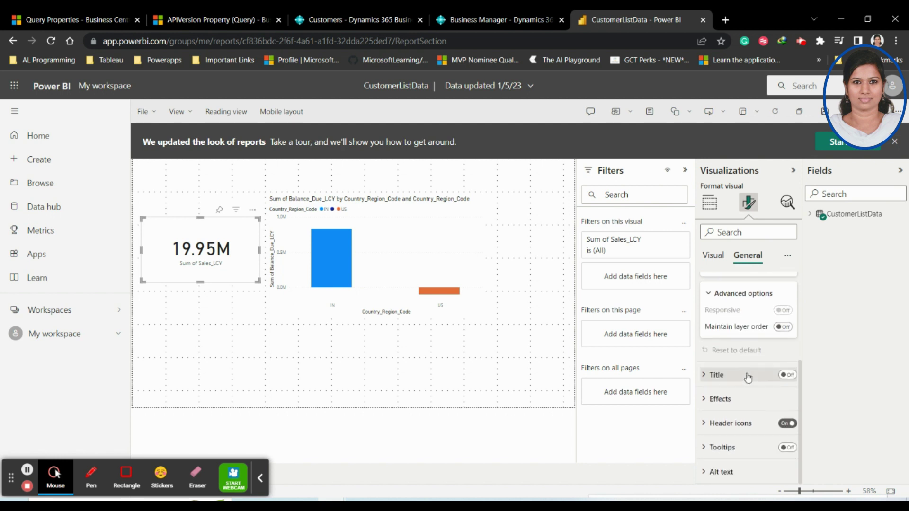
{"action": "left_click", "coordinate": [737, 400]}
{"action": "scroll", "coordinate": [748, 402], "scroll_direction": "down", "scroll_amount": 3}
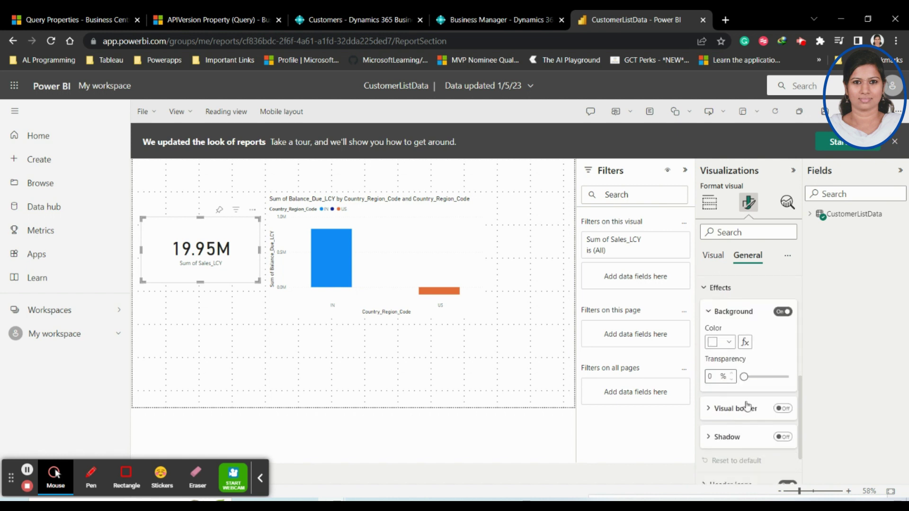
{"action": "left_click", "coordinate": [727, 332]}
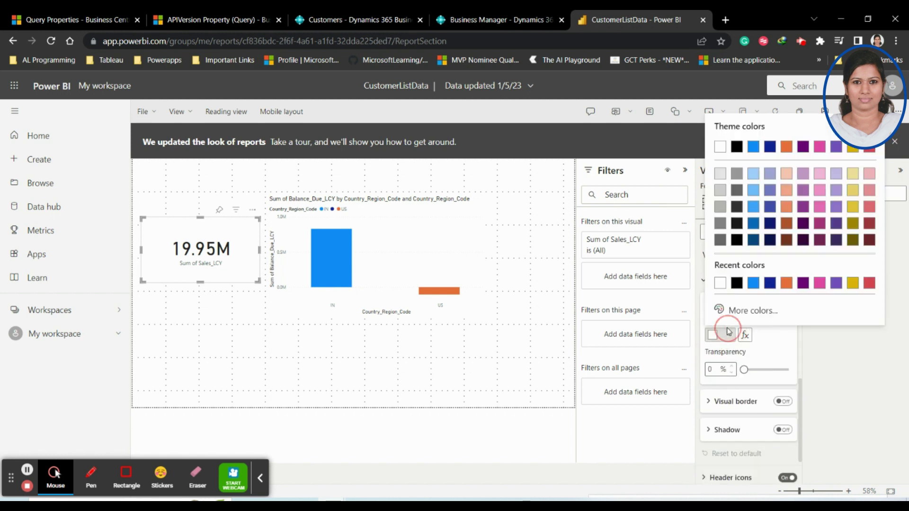
{"action": "left_click", "coordinate": [751, 284]}
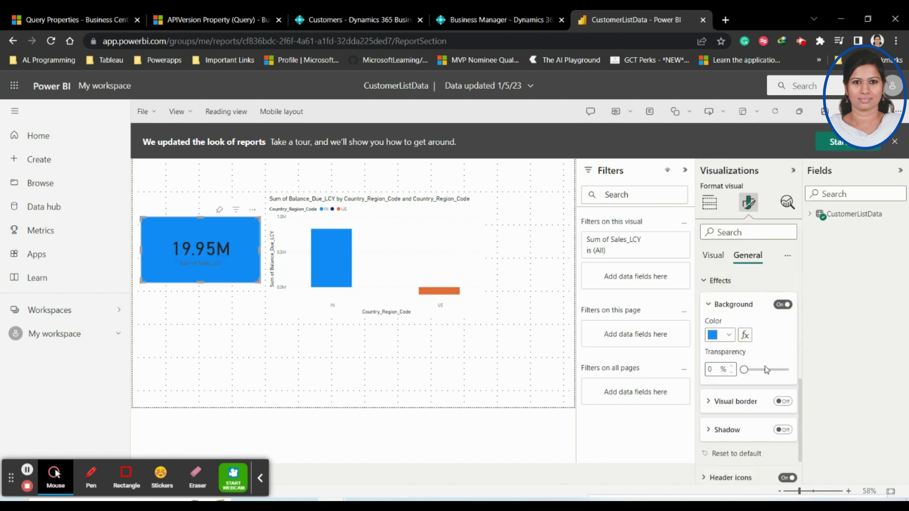
{"action": "left_click", "coordinate": [824, 111]}
Switch to the Business Central role center and refresh the embedded Power BI report.
{"action": "left_click", "coordinate": [524, 19]}
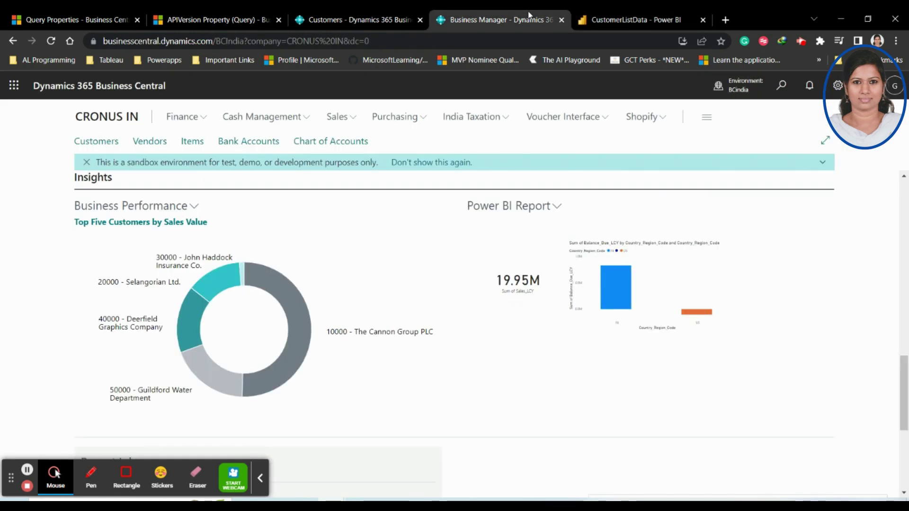
{"action": "left_click", "coordinate": [557, 207]}
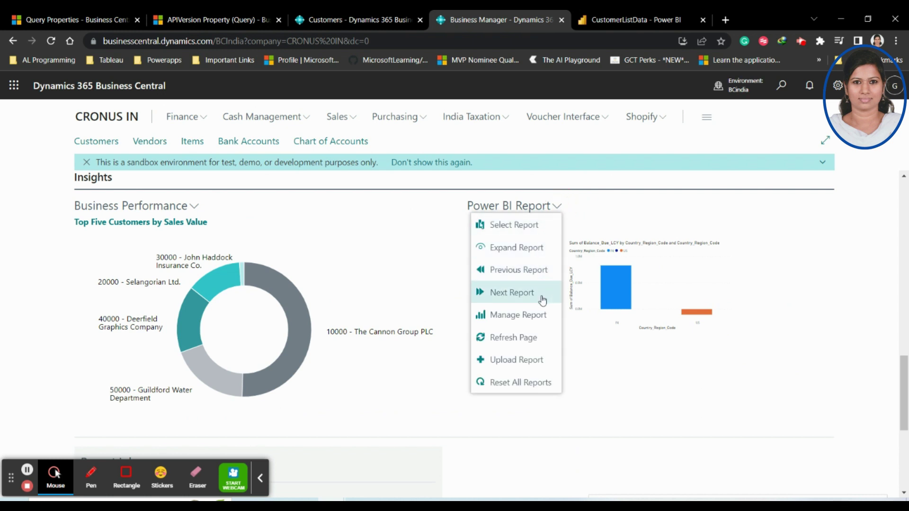
{"action": "left_click", "coordinate": [540, 337]}
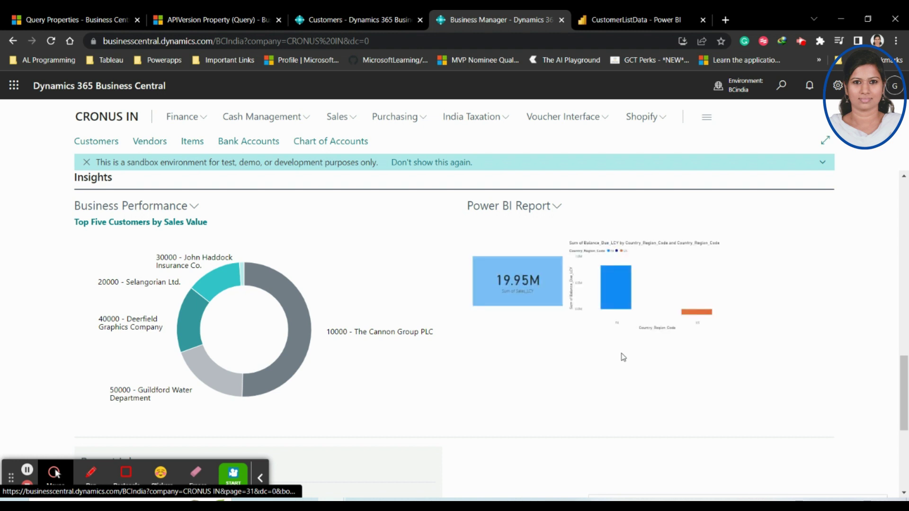
Compare the card's background in the Power BI service with the embedded report in the Business Central role center.
{"action": "left_click", "coordinate": [666, 23]}
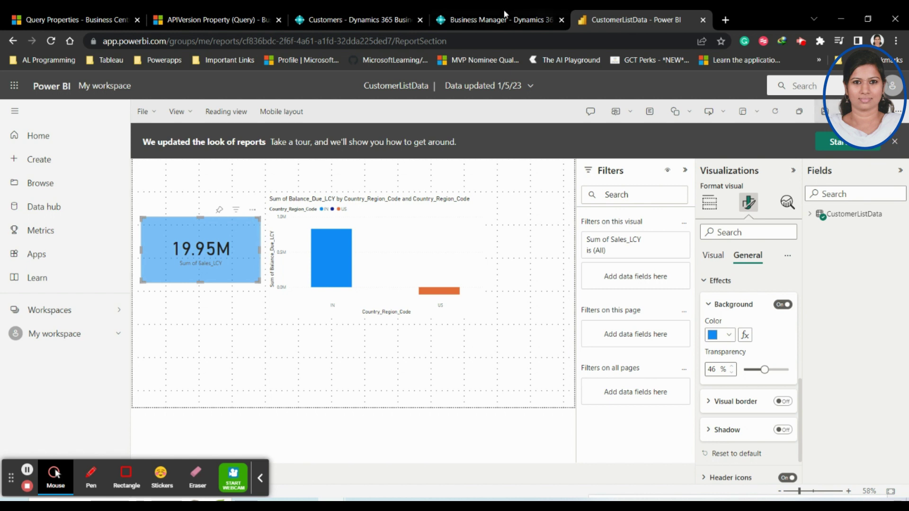
{"action": "left_click", "coordinate": [471, 15]}
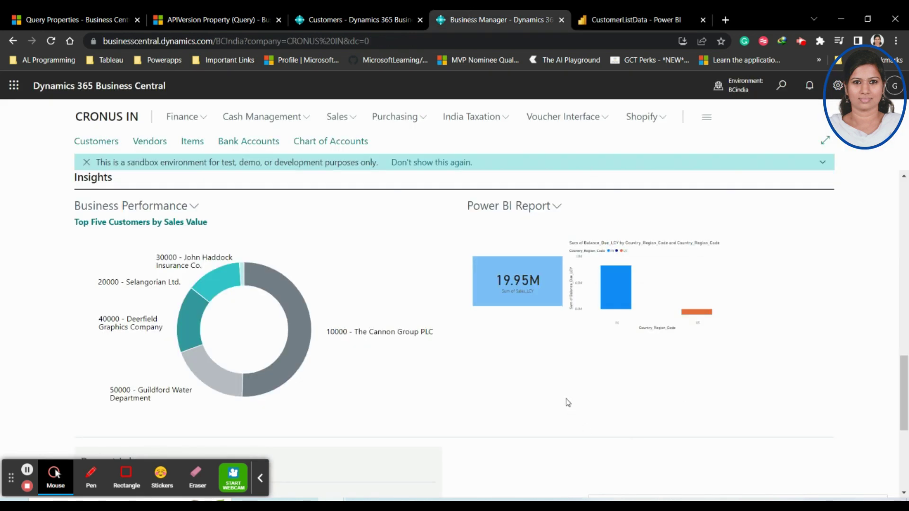
{"action": "scroll", "coordinate": [683, 351], "scroll_direction": "up", "scroll_amount": 5}
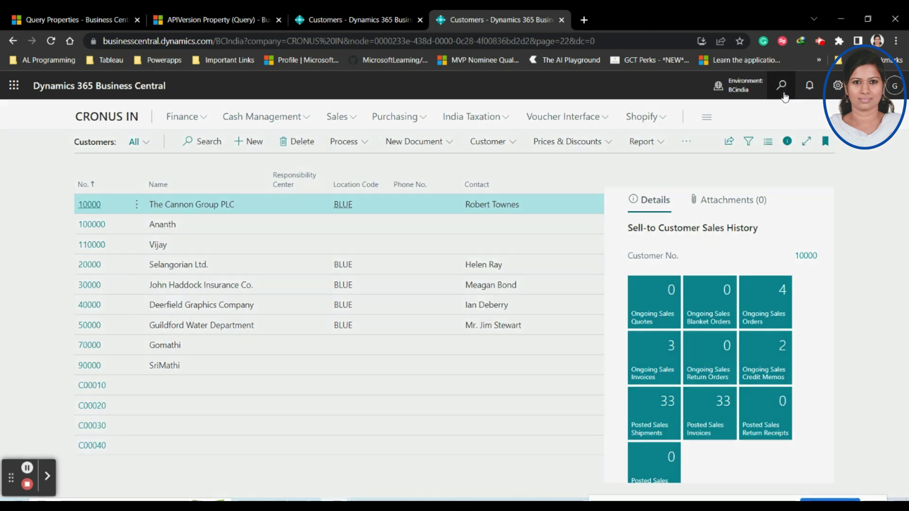
Find and open the Assisted Setup page, and search its list for "power".
{"action": "left_click", "coordinate": [780, 95]}
{"action": "left_click", "coordinate": [430, 143]}
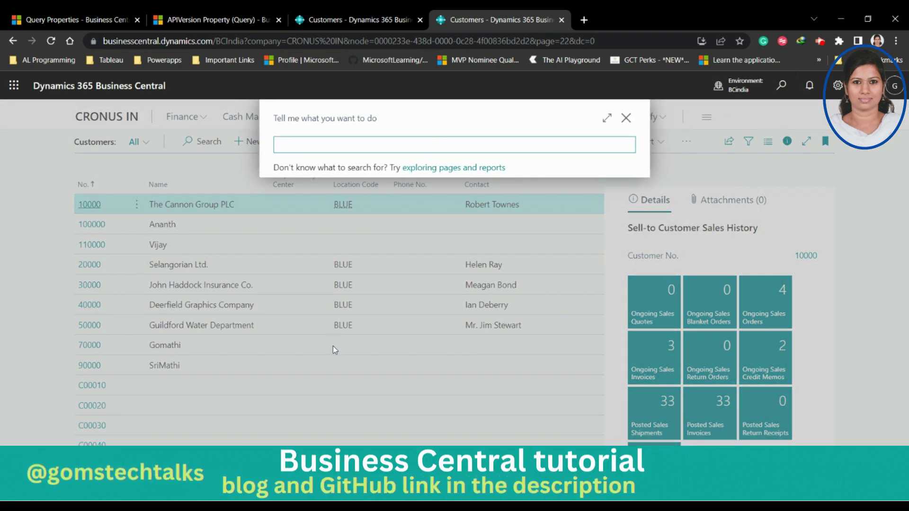
{"action": "type", "text": "assiste"}
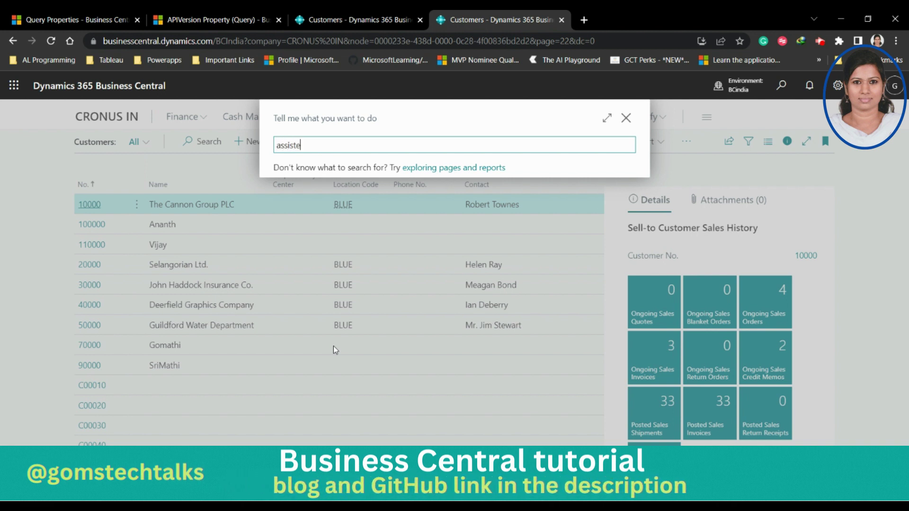
{"action": "type", "text": "d set"}
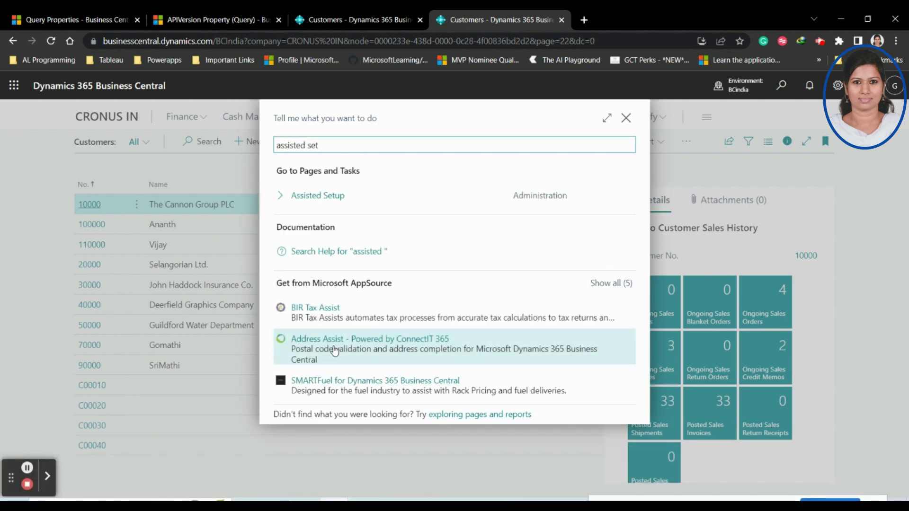
{"action": "left_click", "coordinate": [331, 195]}
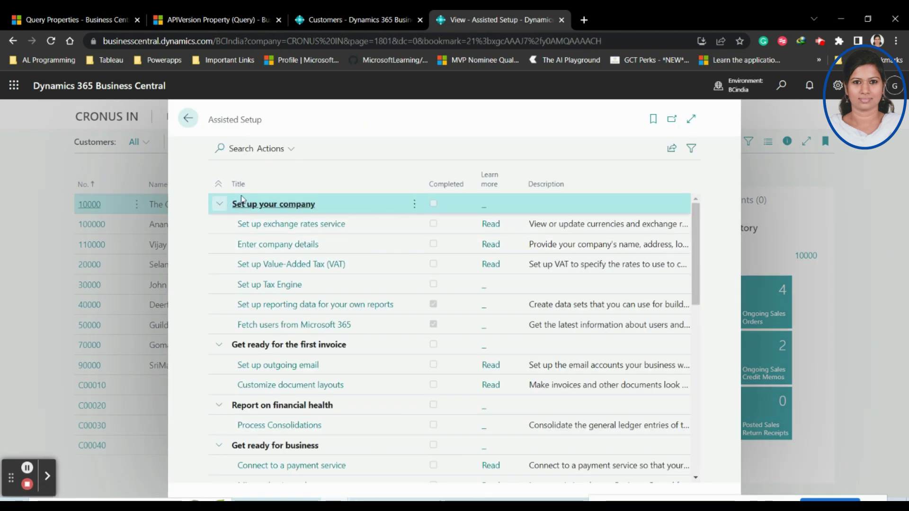
{"action": "left_click", "coordinate": [220, 148]}
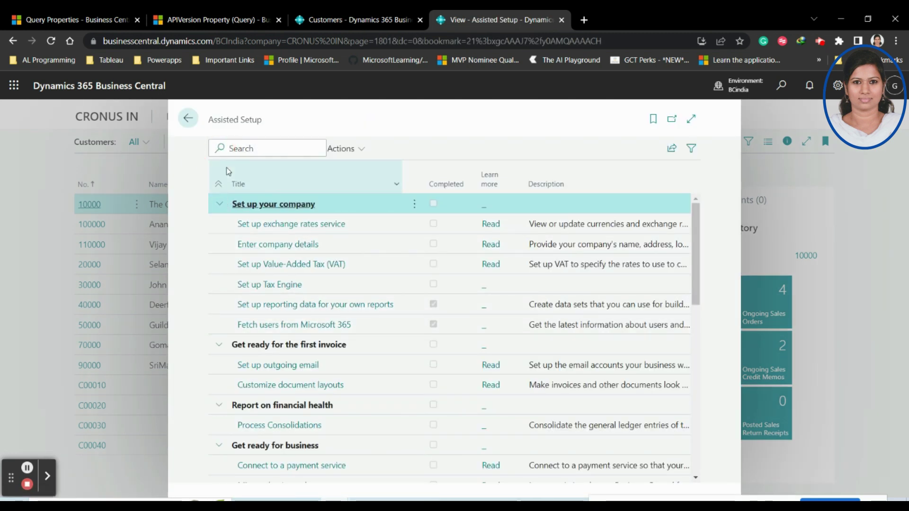
{"action": "type", "text": "power"}
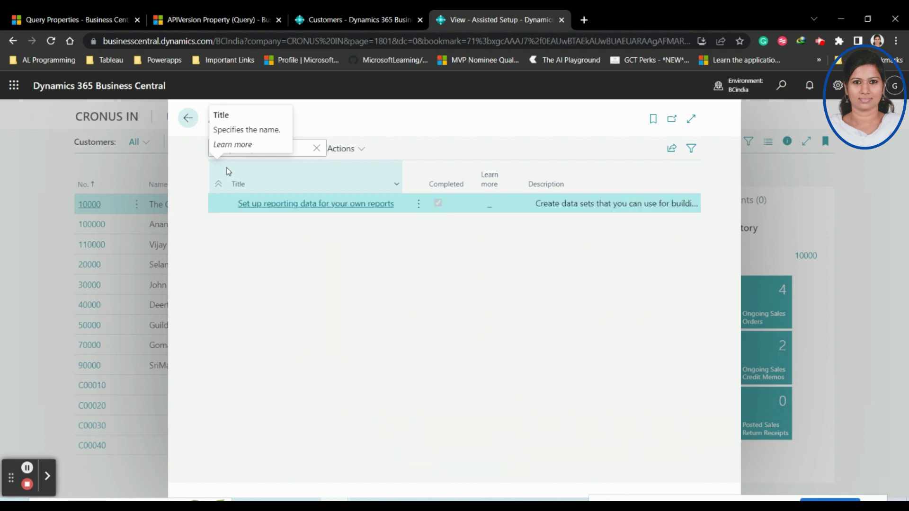